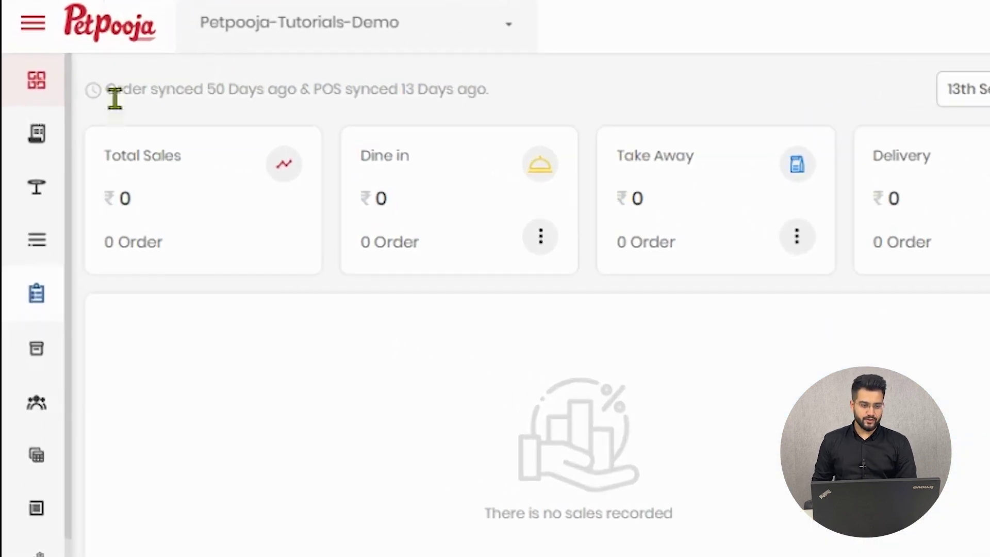
Step: Go to Inventory from the sidebar and expand Purchase to show Request For Purchase
mouse_move(27, 215)
left_click(118, 341)
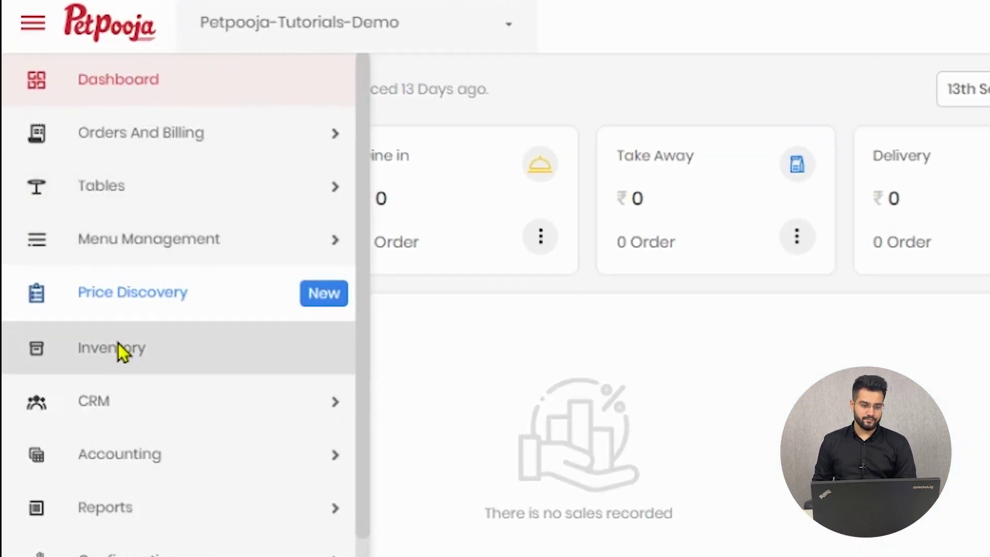
mouse_move(40, 281)
left_click(332, 256)
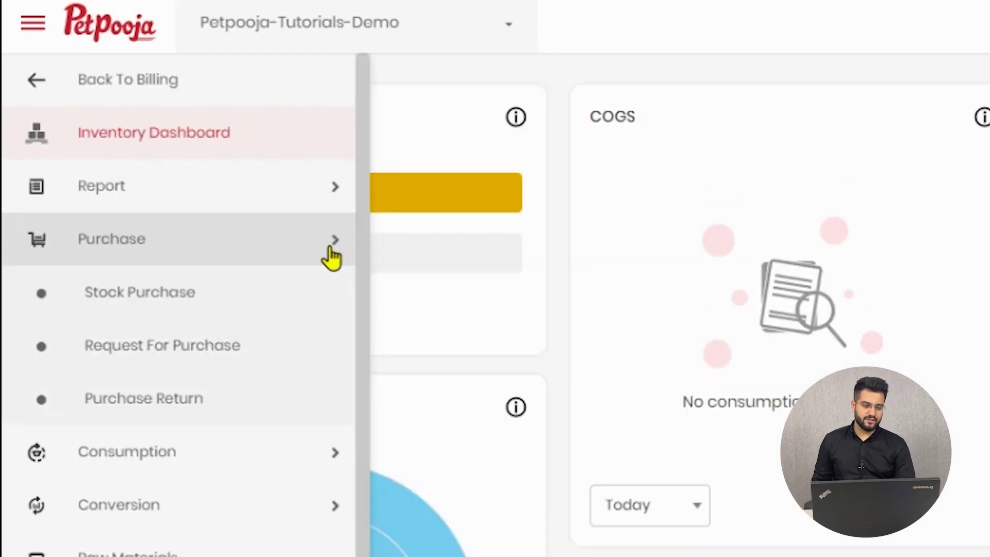
Step: Show the Request For Purchase list and search from a 1 Aug 2023 start date
left_click(264, 359)
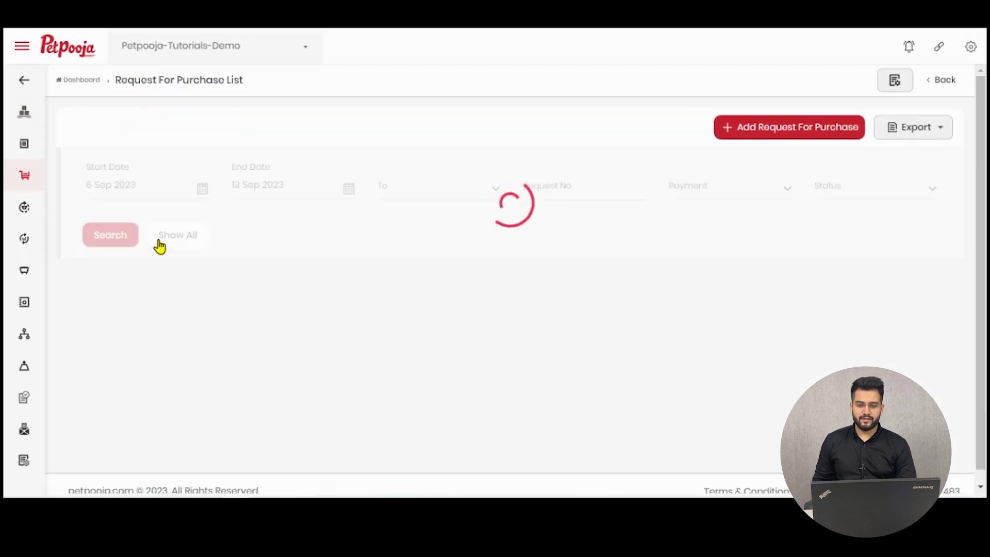
left_click(191, 191)
left_click(102, 217)
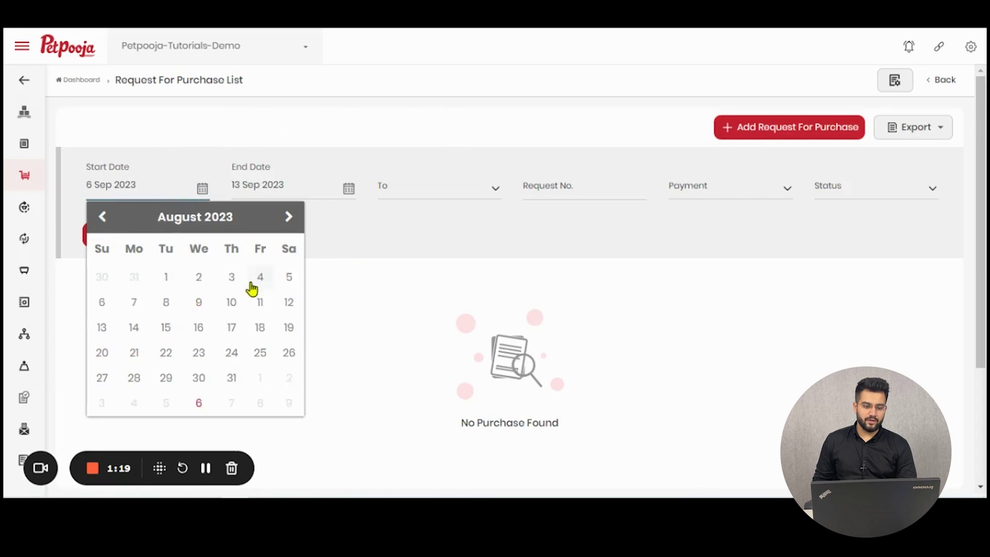
left_click(166, 279)
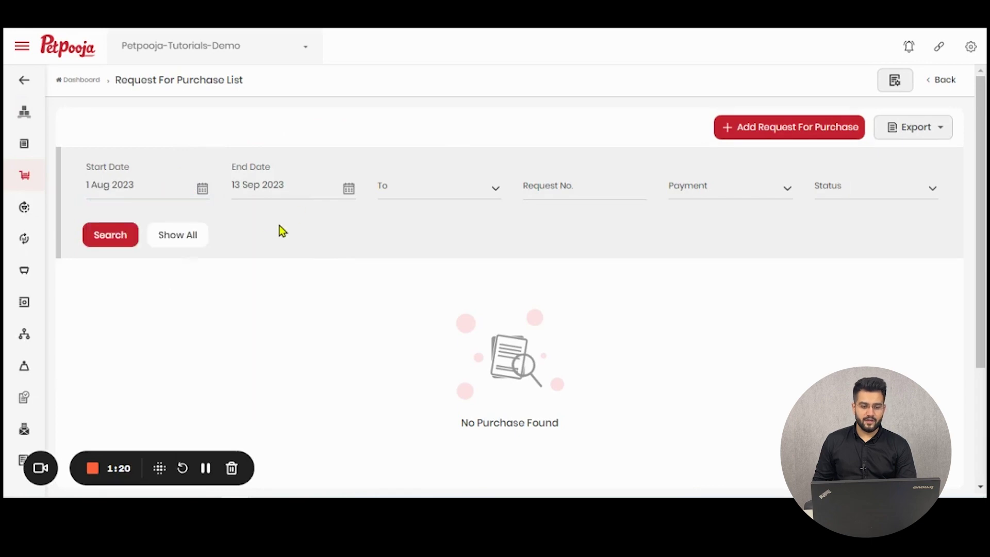
left_click(118, 242)
Step: Look through the To, Payment and Status filter choices without selecting any
left_click(453, 195)
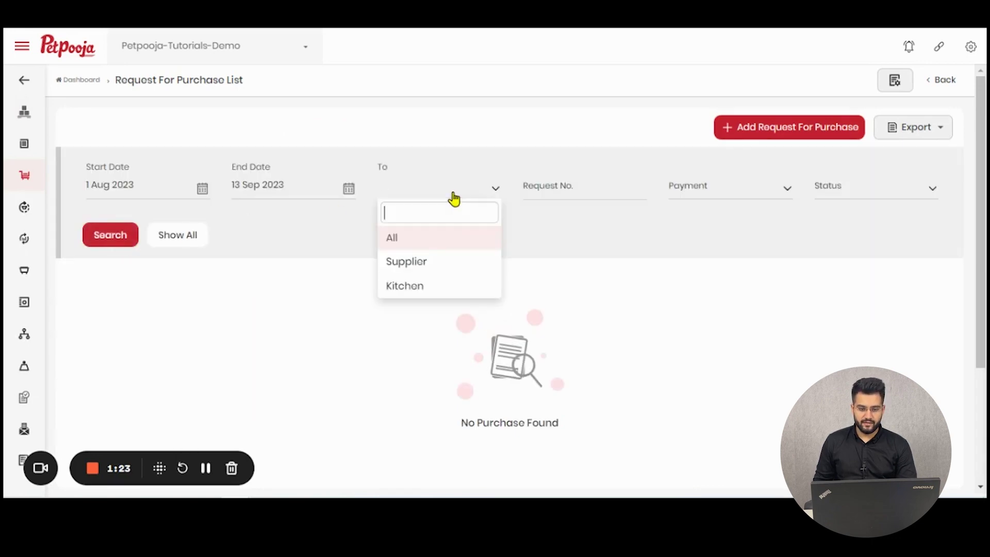
left_click(559, 184)
left_click(740, 194)
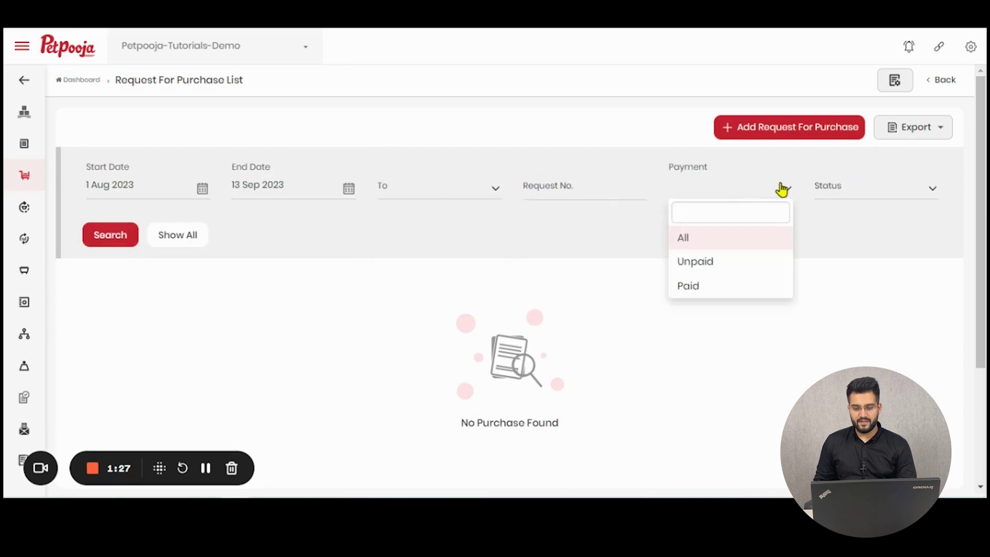
left_click(894, 189)
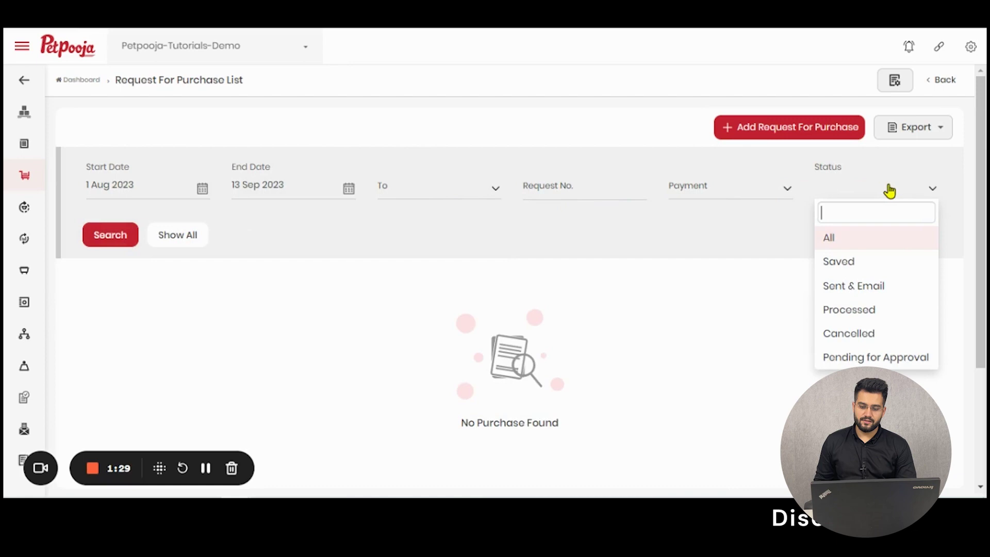
left_click(703, 210)
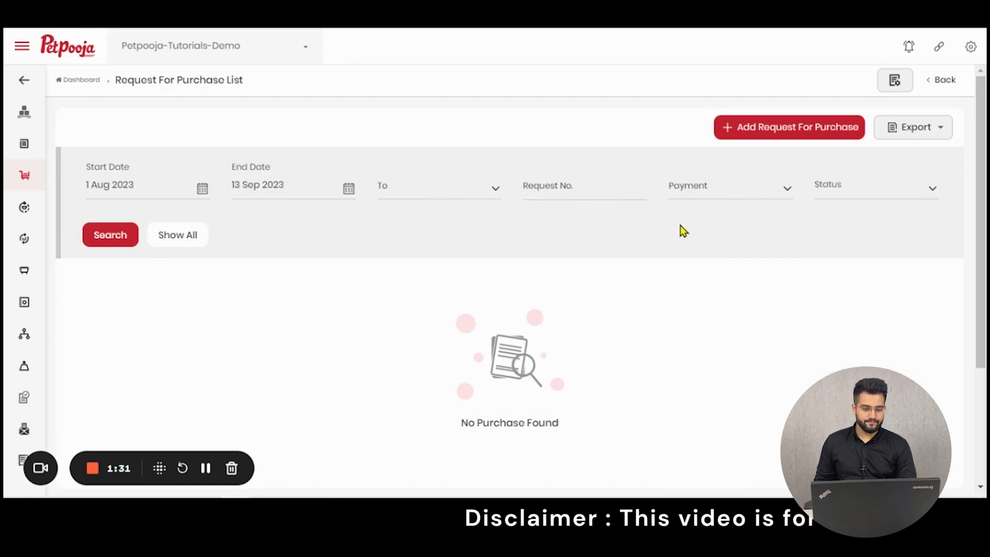
Step: Change the start date to 1 Jul 2023
left_click(194, 196)
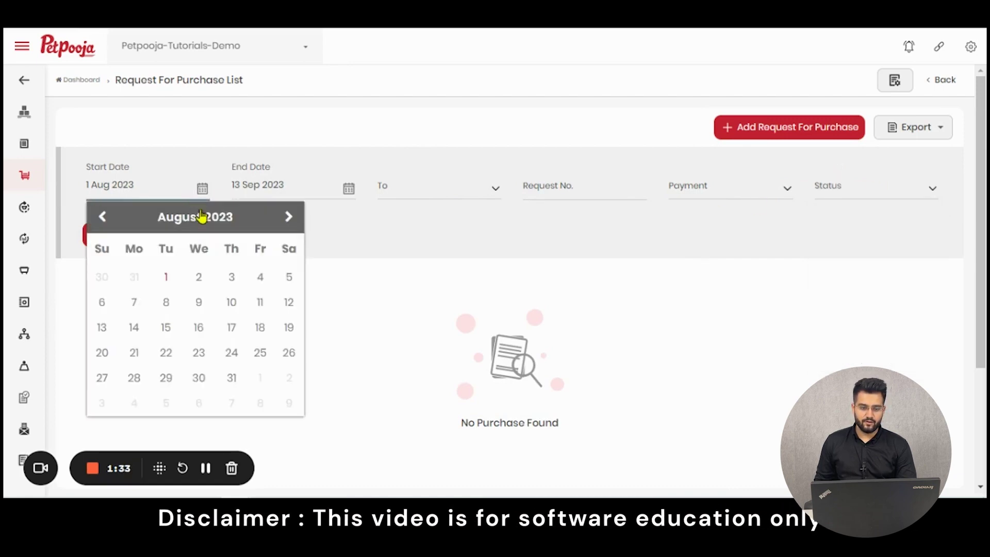
left_click(103, 216)
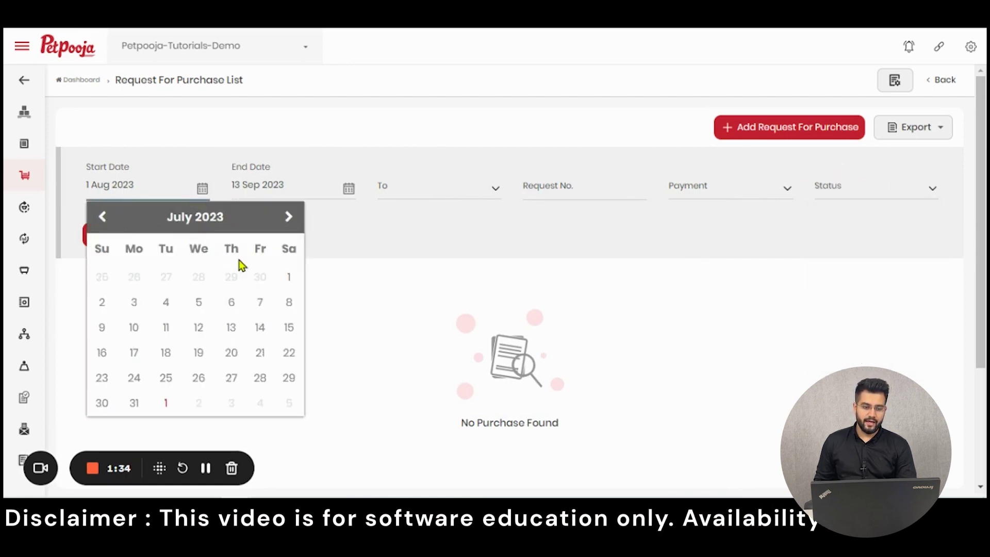
left_click(289, 277)
left_click(123, 235)
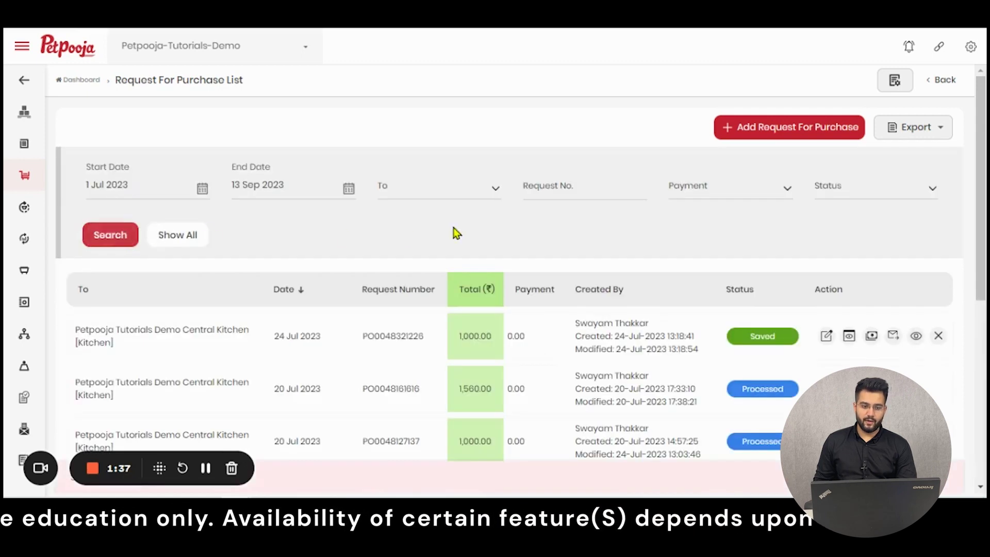
scroll(571, 279, "down", 3)
scroll(570, 277, "up", 3)
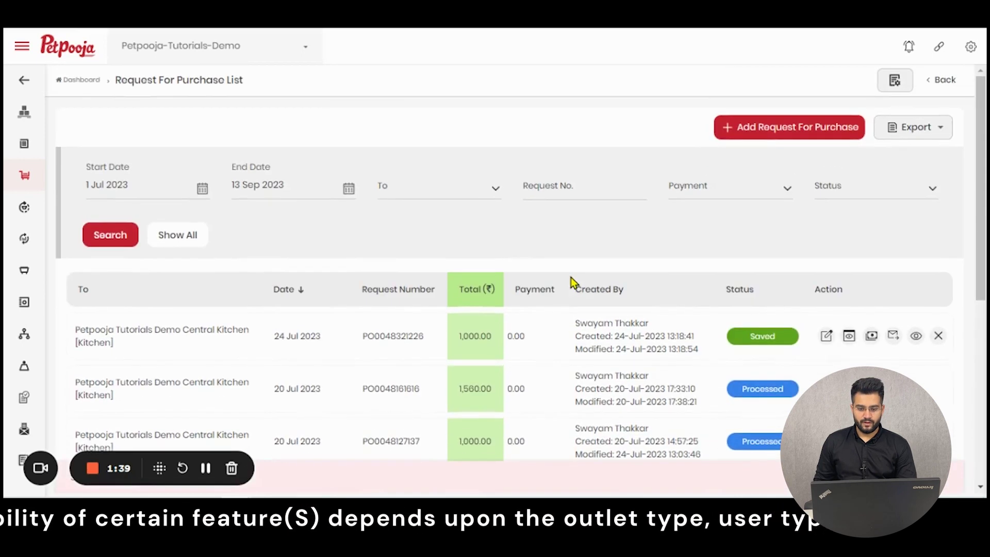
scroll(570, 277, "down", 6)
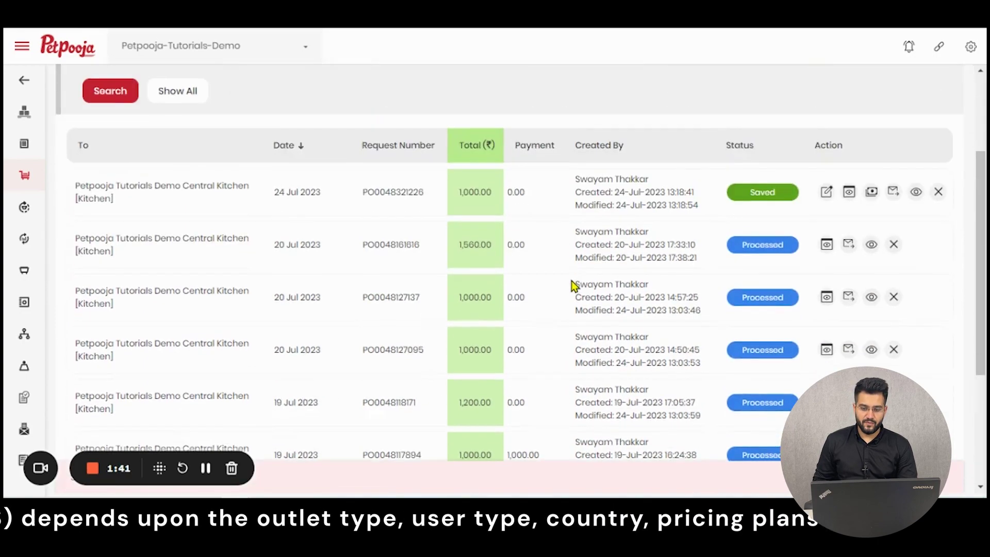
scroll(571, 280, "up", 5)
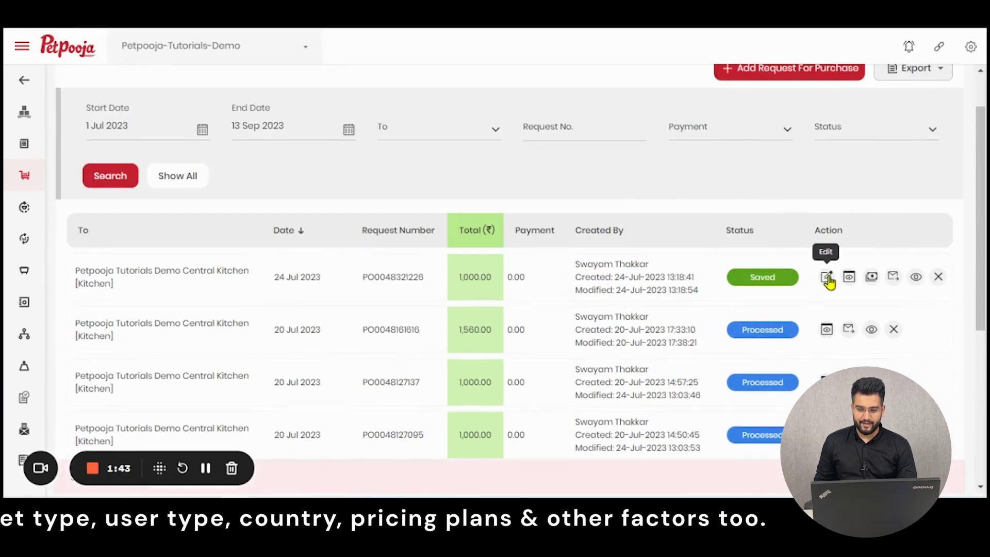
scroll(397, 345, "down", 3)
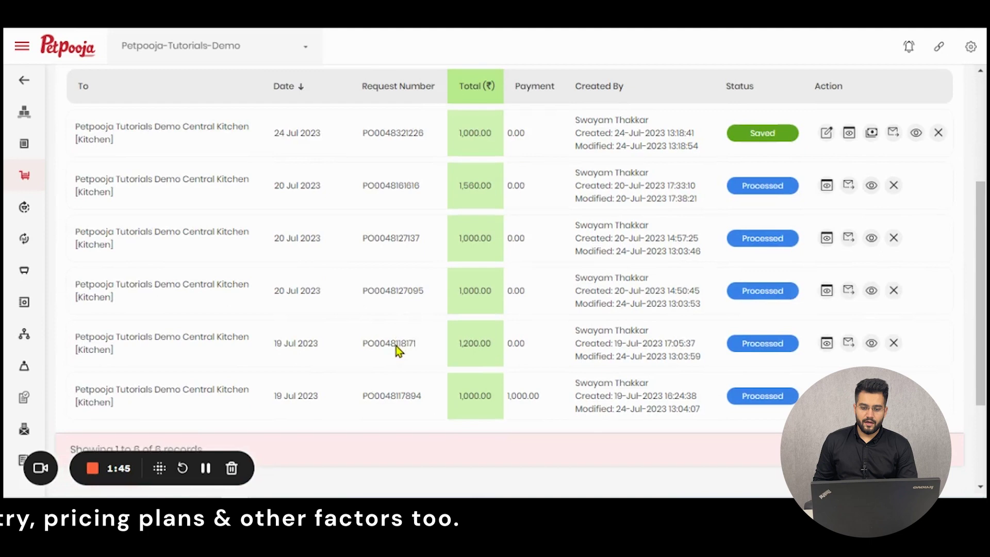
scroll(471, 316, "up", 2)
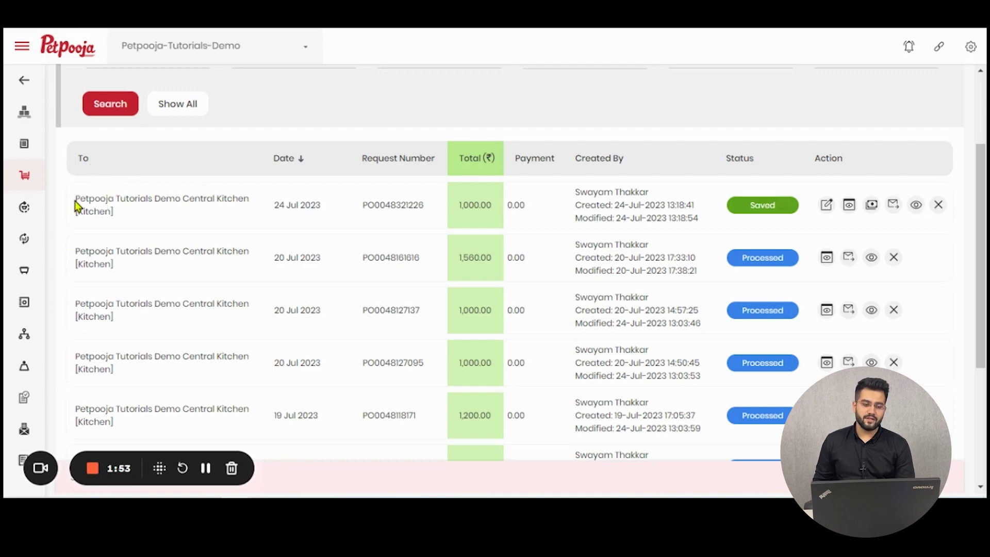
left_click_drag(75, 200, 218, 208)
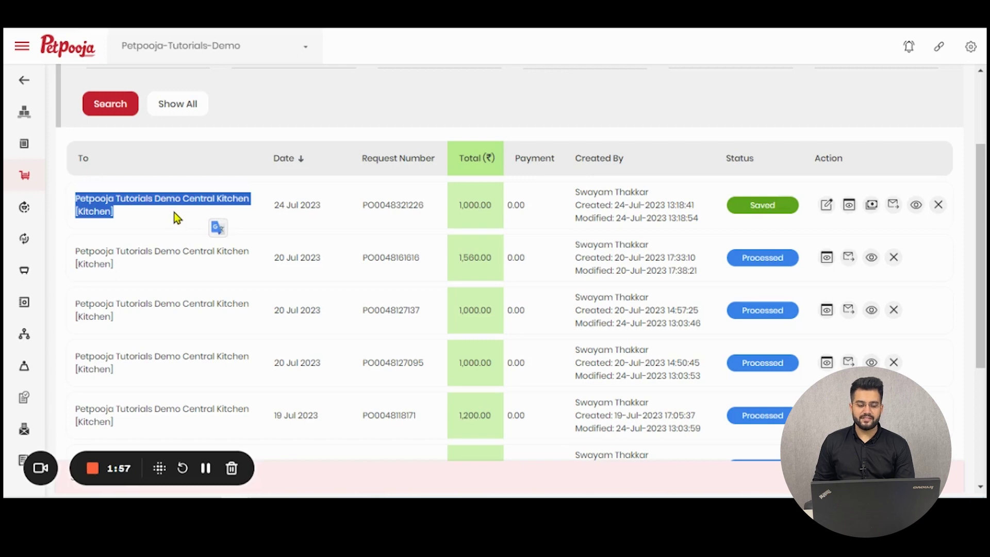
left_click(281, 203)
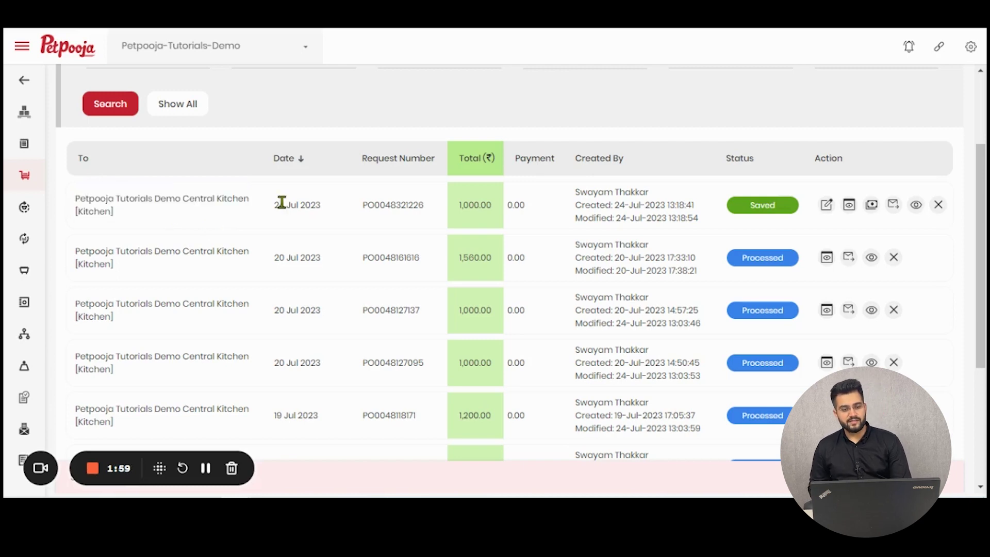
left_click_drag(282, 203, 336, 211)
left_click(389, 204)
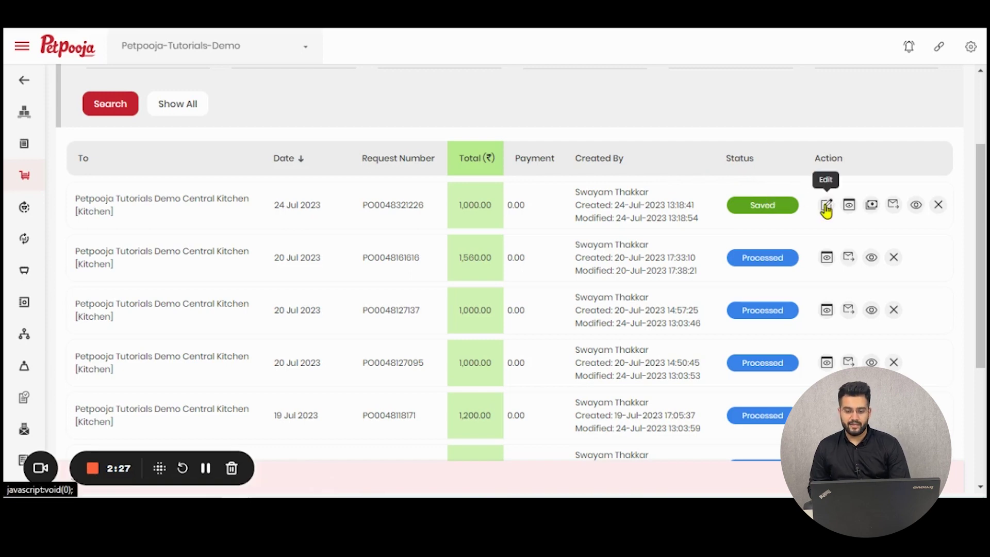
scroll(753, 250, "down", 2)
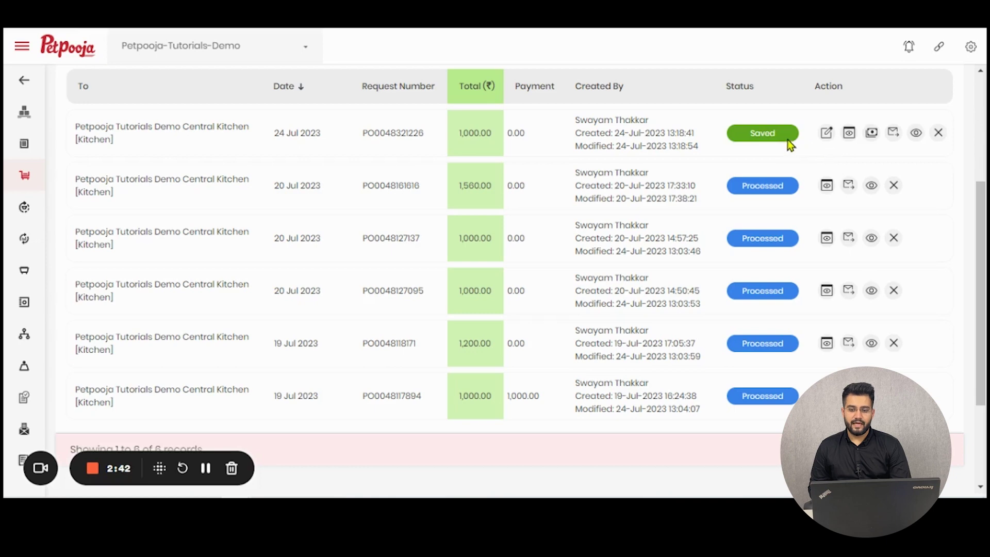
scroll(774, 180, "up", 4)
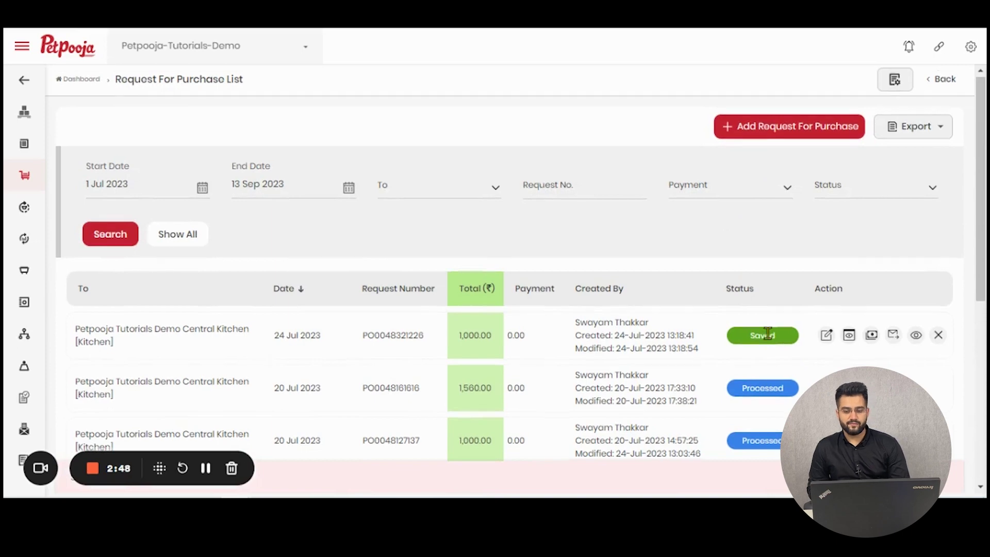
scroll(767, 333, "down", 1)
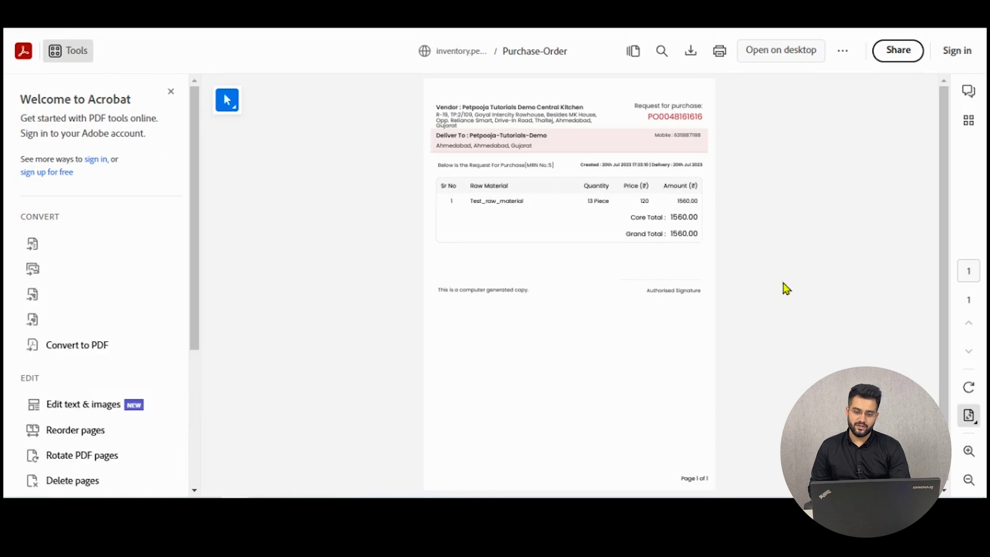
Step: Zoom in on the purchase-order PDF and scroll through the 1560.00 order
left_click(969, 451)
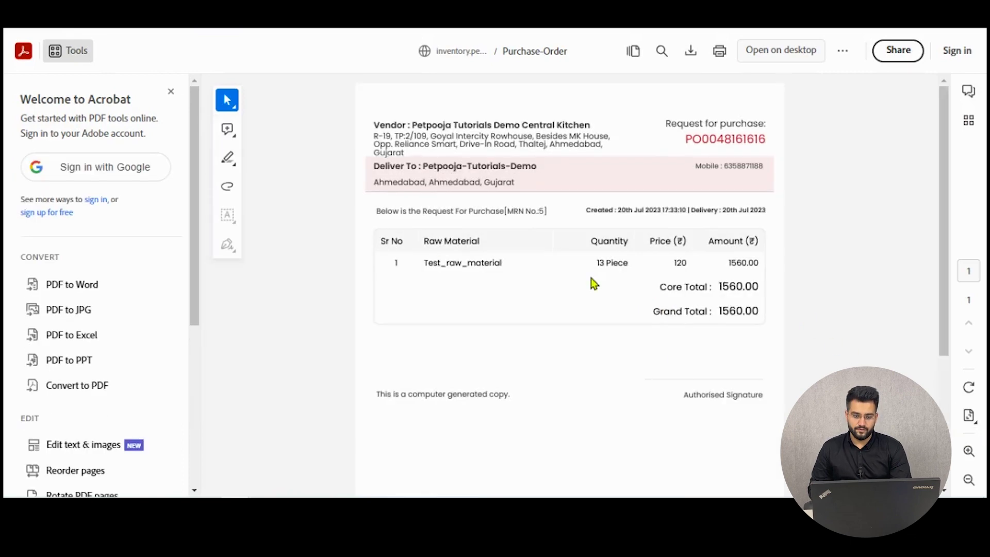
scroll(442, 227, "down", 2)
scroll(453, 241, "up", 2)
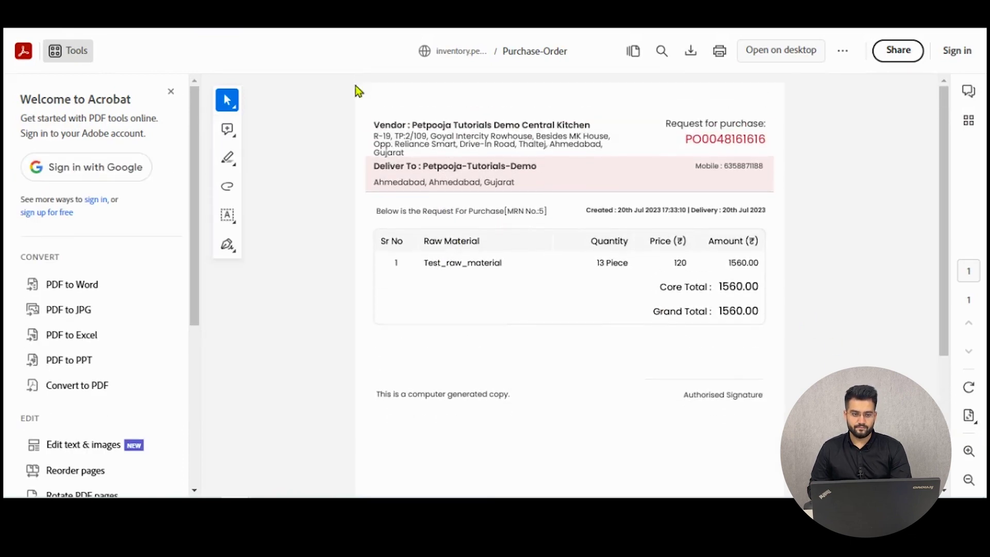
key("ctrl+w")
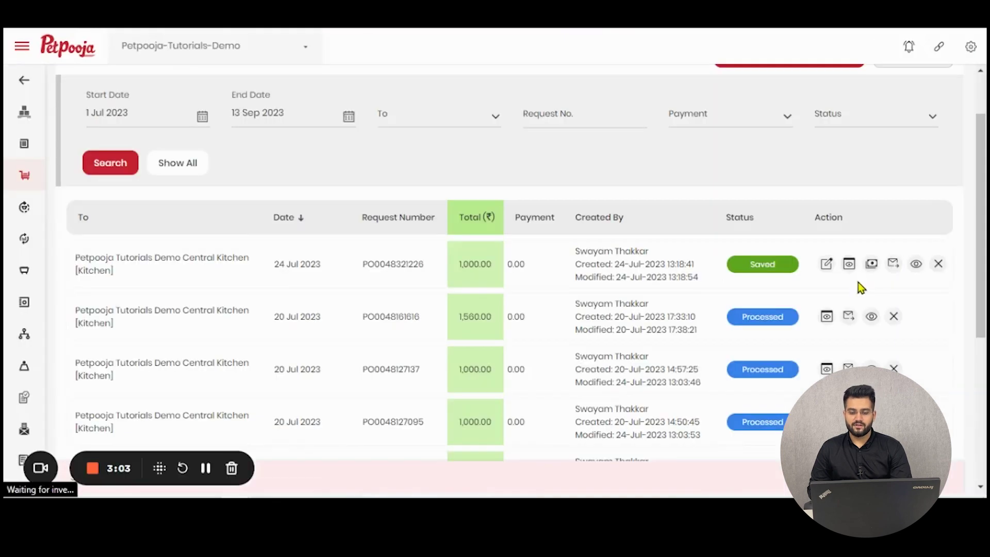
left_click(847, 323)
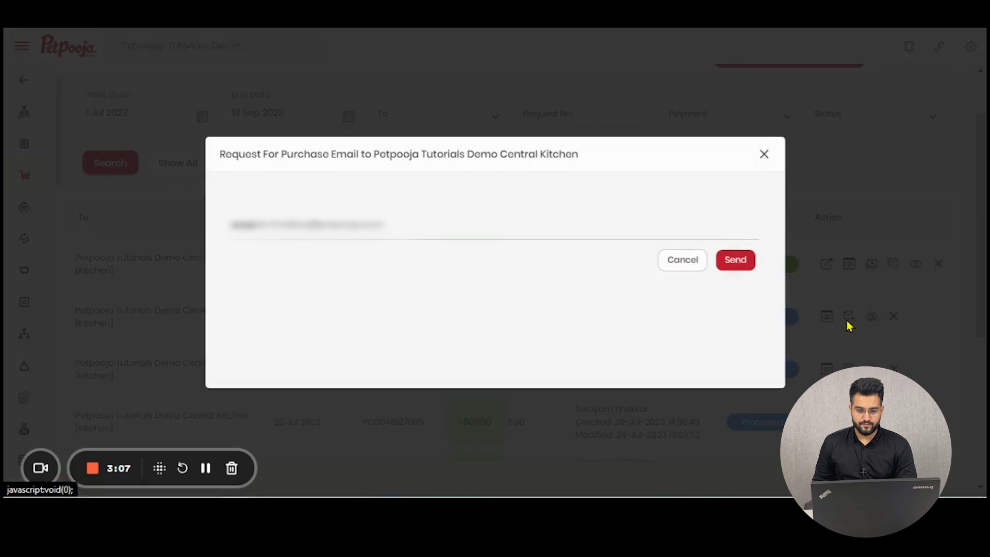
left_click(766, 155)
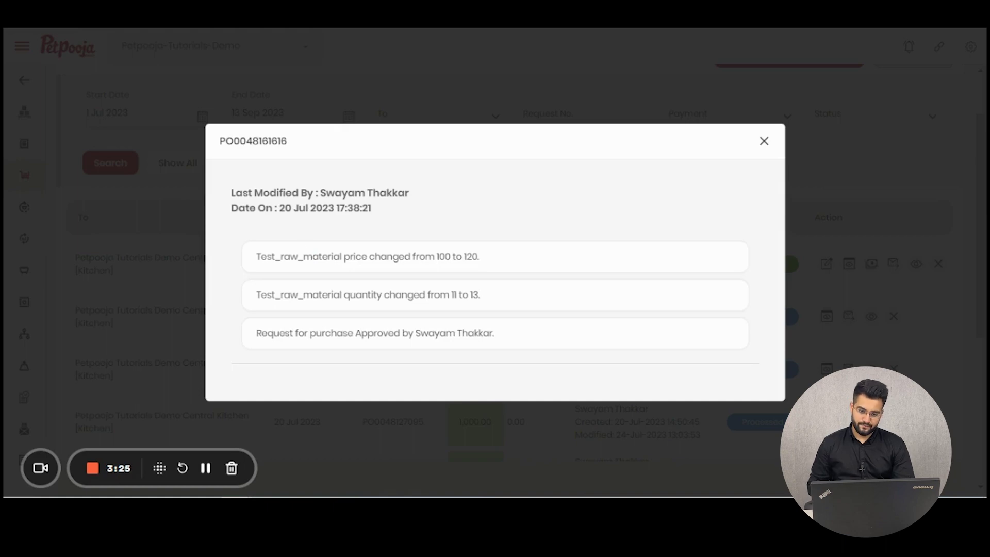
left_click(764, 143)
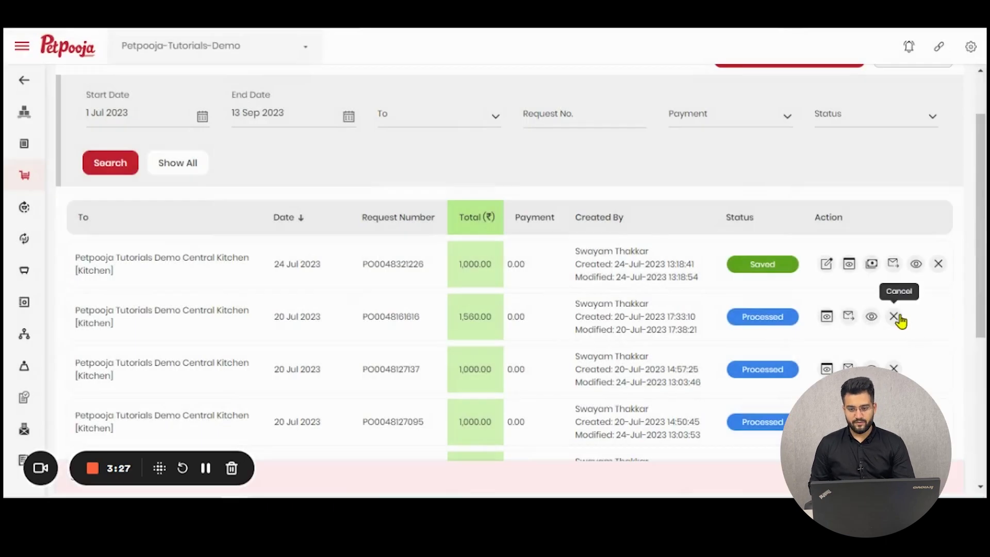
scroll(883, 326, "up", 2)
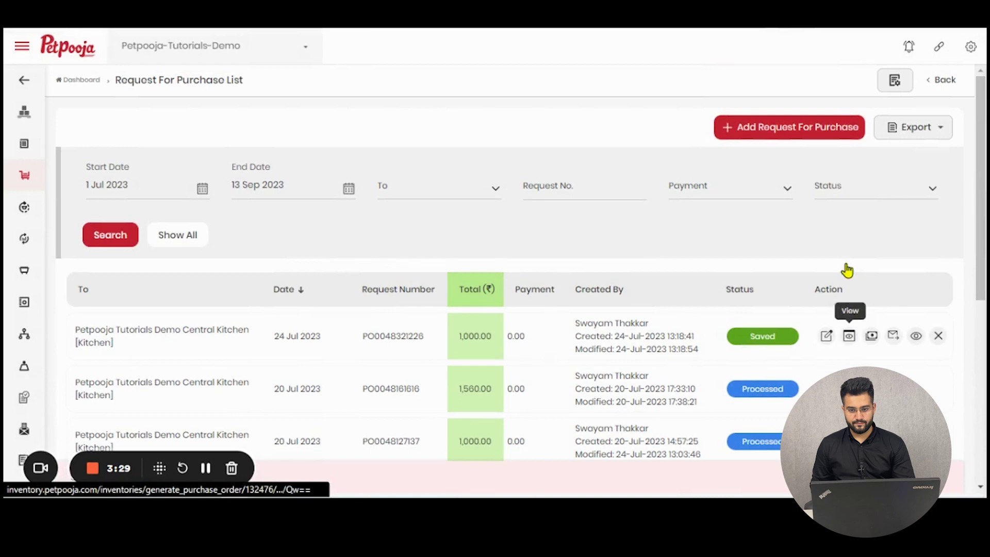
Step: Start a new request for purchase, MRN No. 7 dated 13 Sep 2023, and review the form
left_click(789, 128)
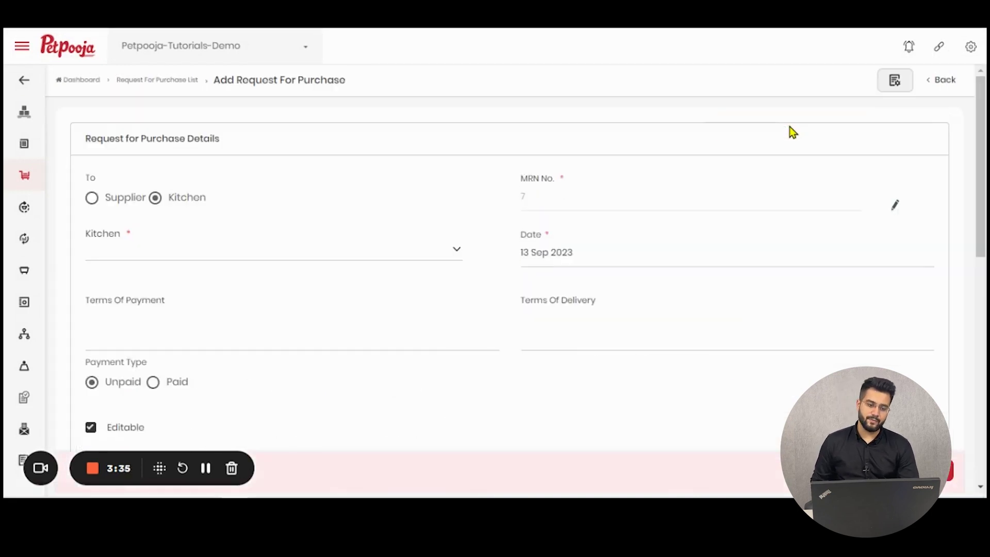
scroll(356, 152, "down", 1)
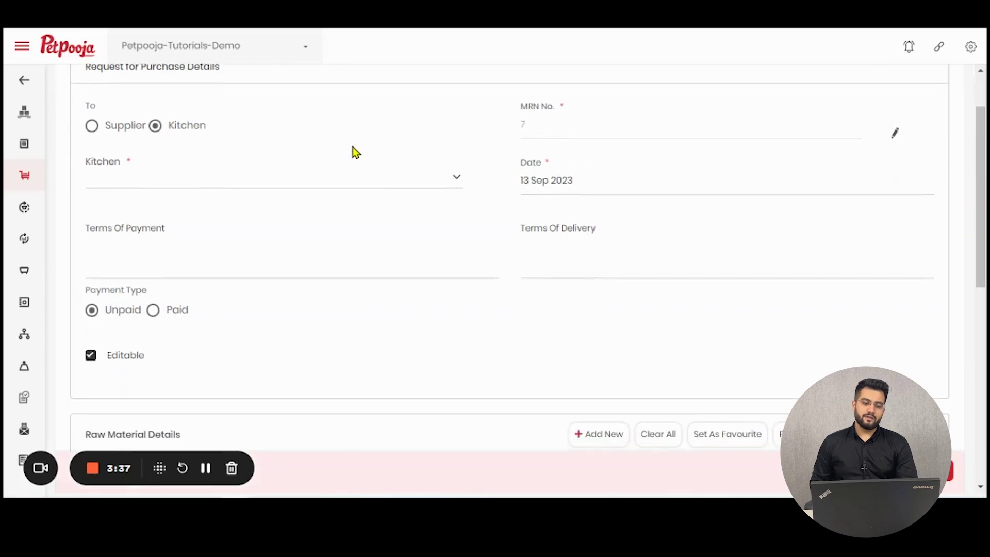
scroll(354, 151, "up", 1)
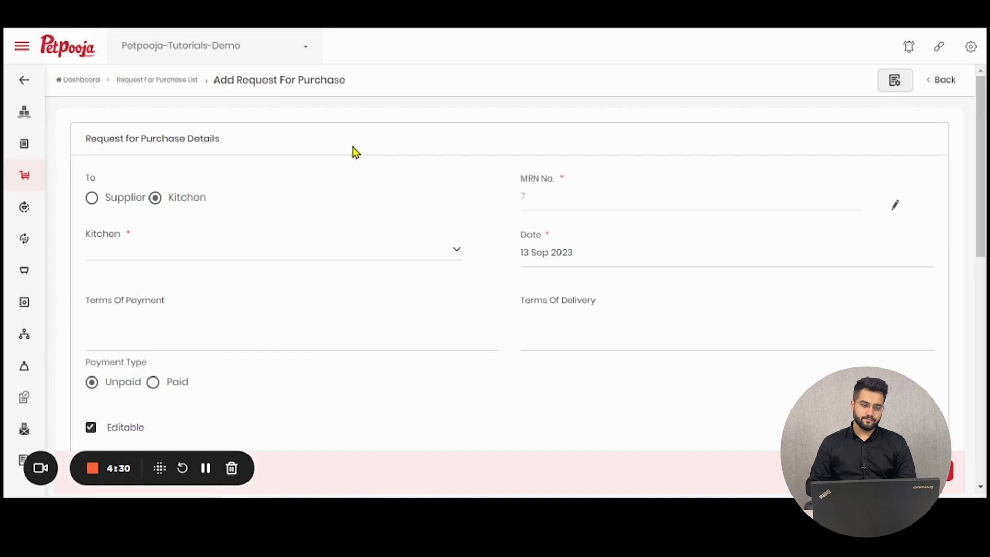
scroll(358, 152, "down", 1)
Step: Choose Petpooja Tutorials Demo Central Kitchen, leave the category empty, and download the raw materials list
left_click(174, 187)
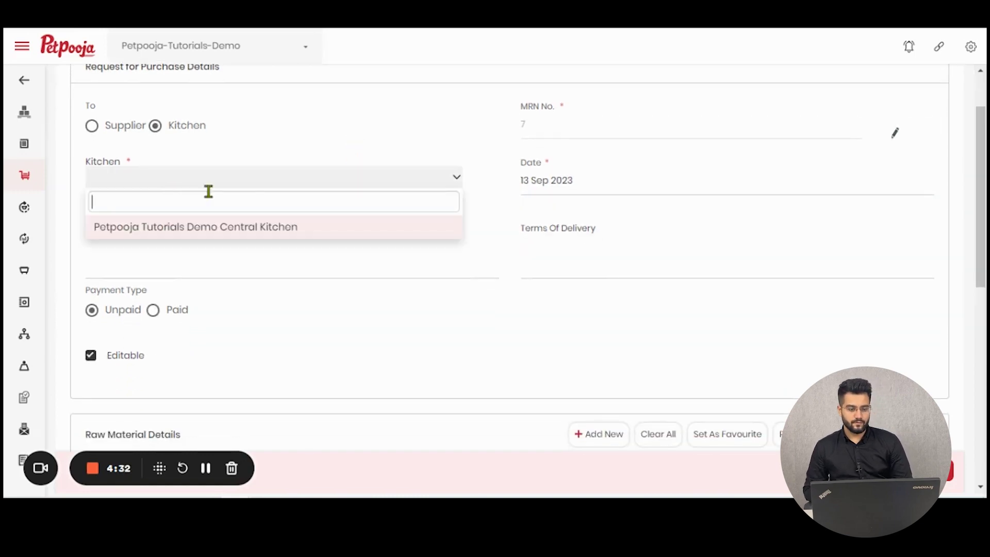
left_click(269, 229)
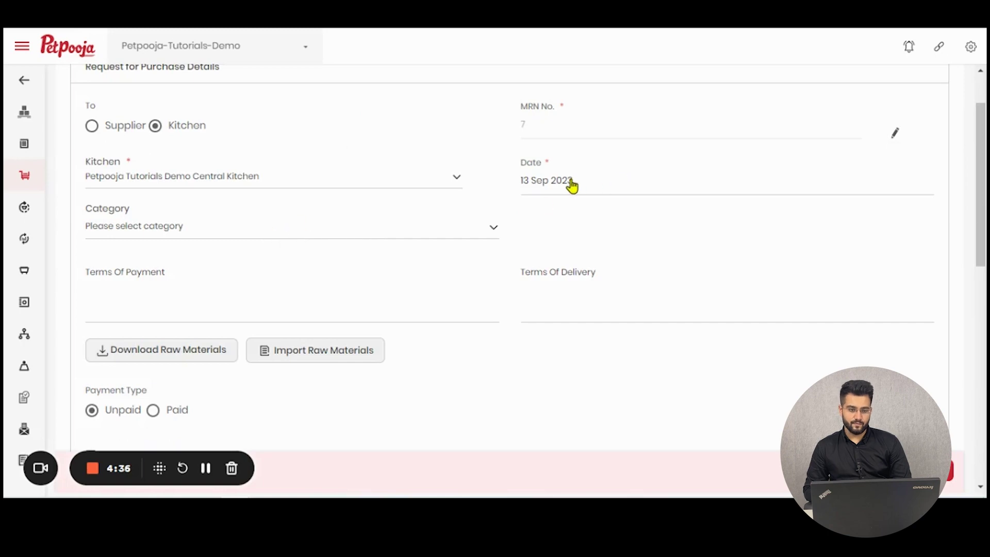
left_click(325, 235)
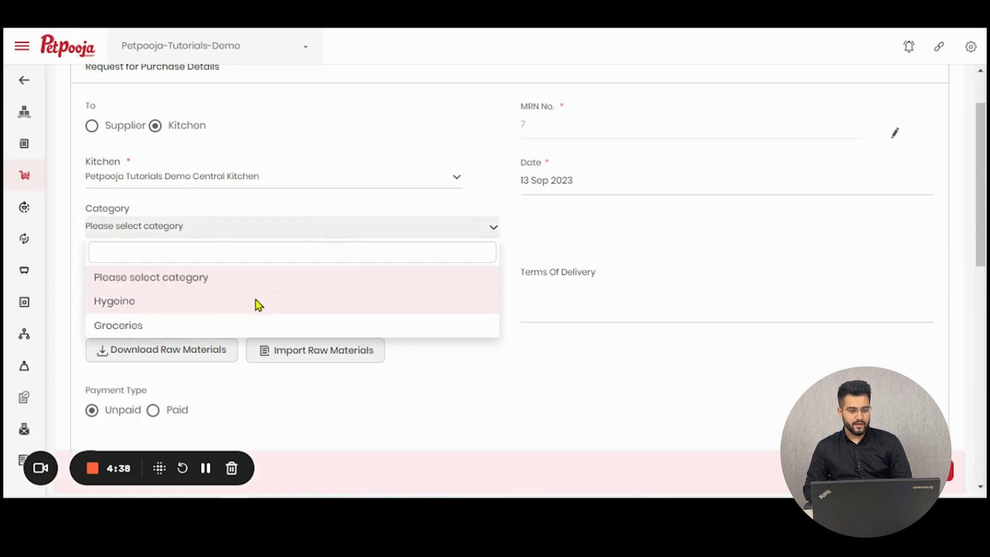
left_click(256, 300)
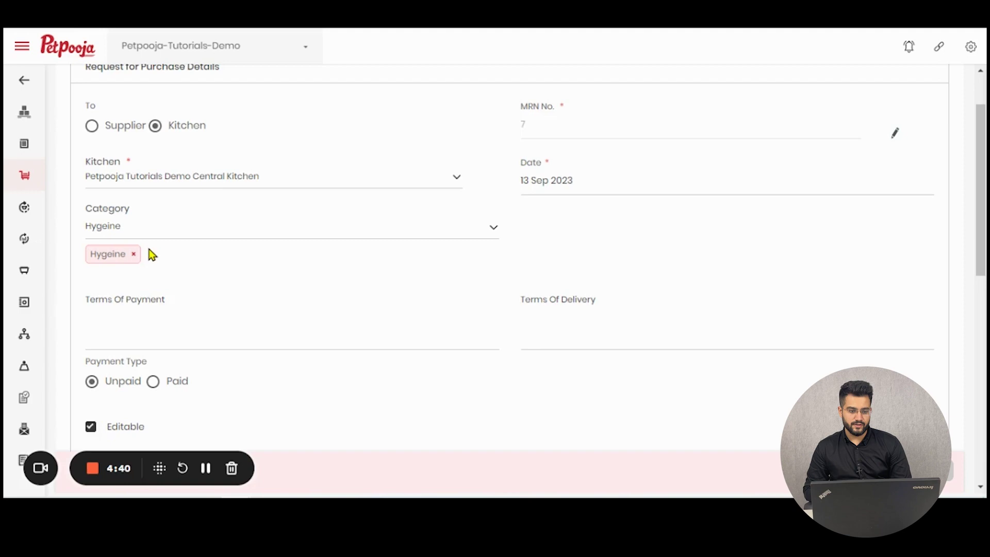
left_click(134, 256)
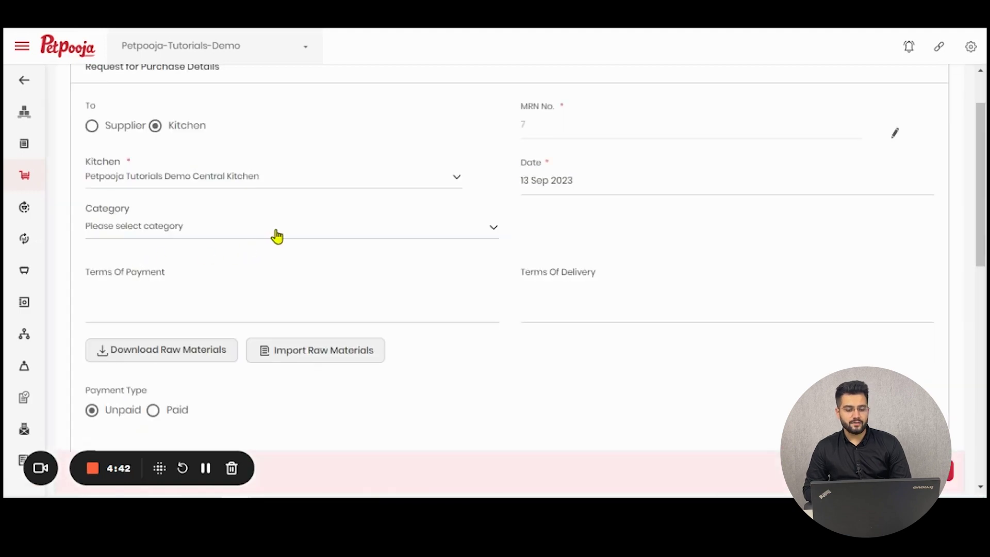
scroll(277, 235, "down", 2)
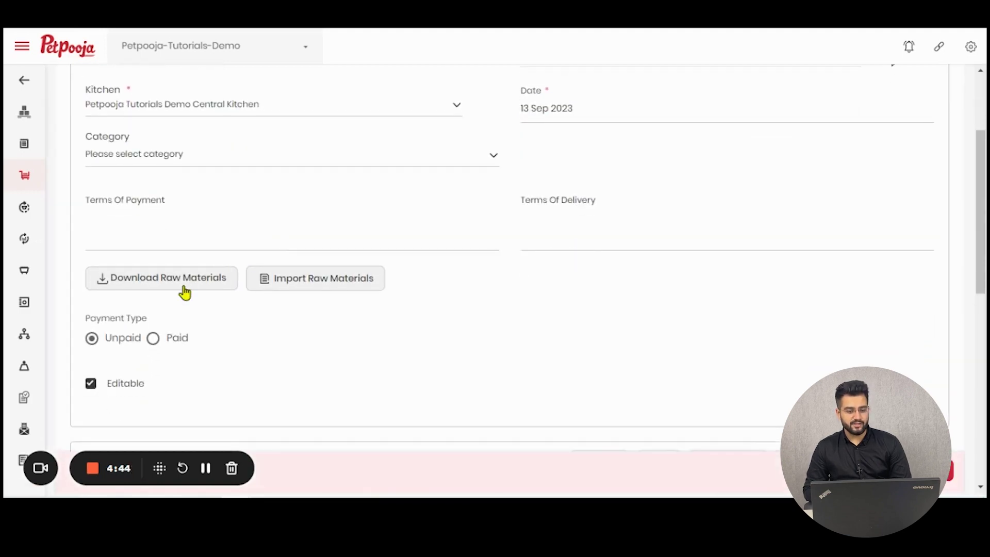
left_click(185, 291)
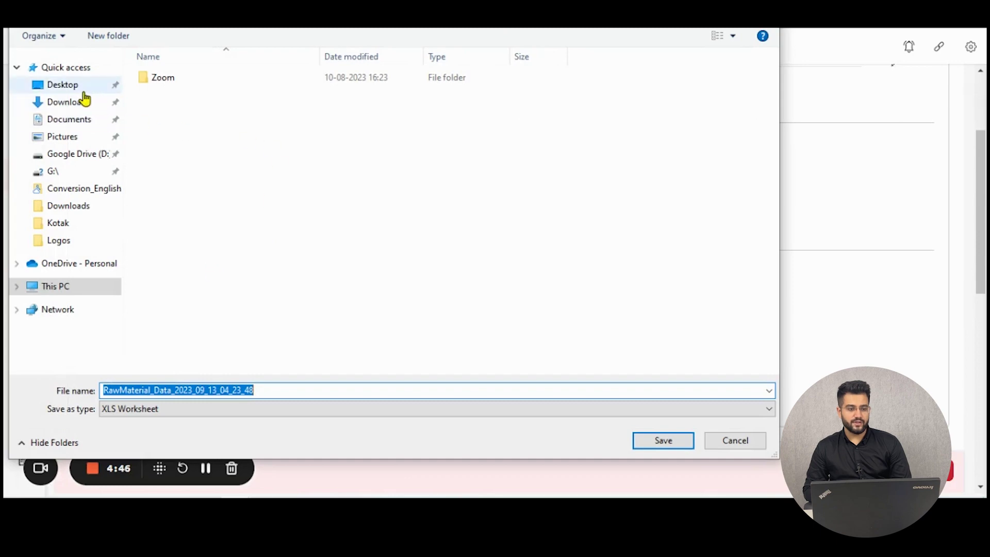
Step: Save RawMaterial_Data_2023_09_13_04_23_48 to the Desktop, view it in WPS Spreadsheets, then return
left_click(84, 92)
left_click(660, 441)
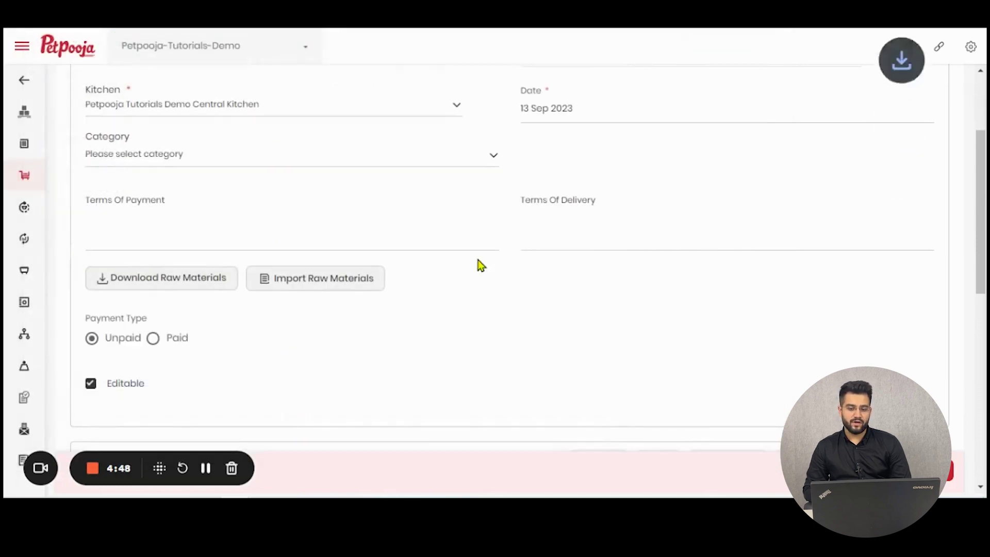
left_click(757, 56)
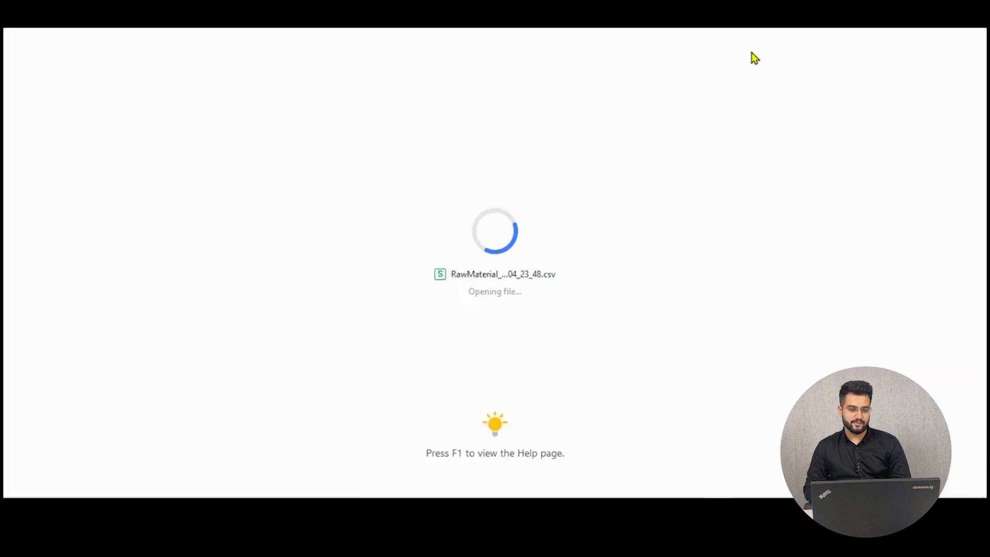
left_click_drag(66, 146, 218, 248)
left_click(596, 248)
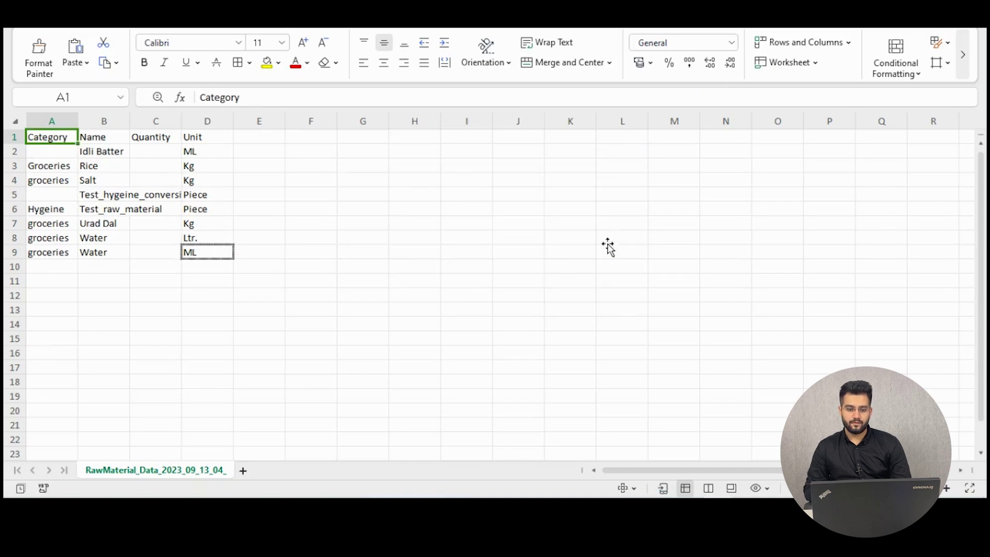
key("alt+Tab")
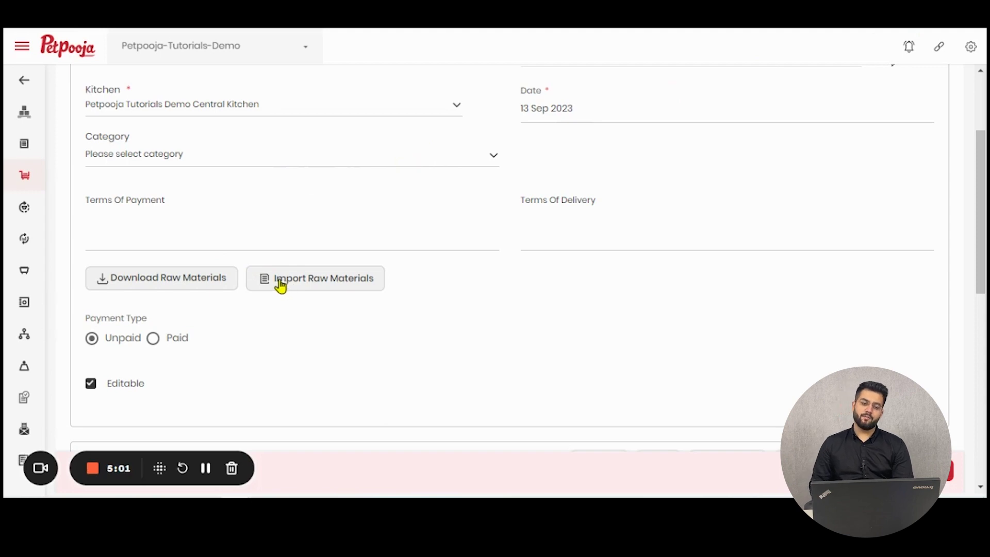
left_click(279, 160)
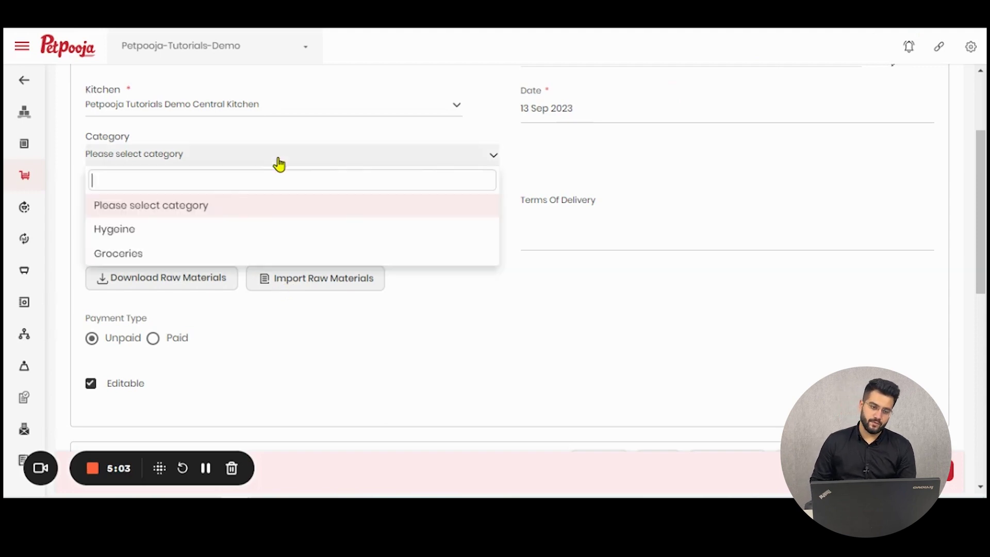
left_click(201, 236)
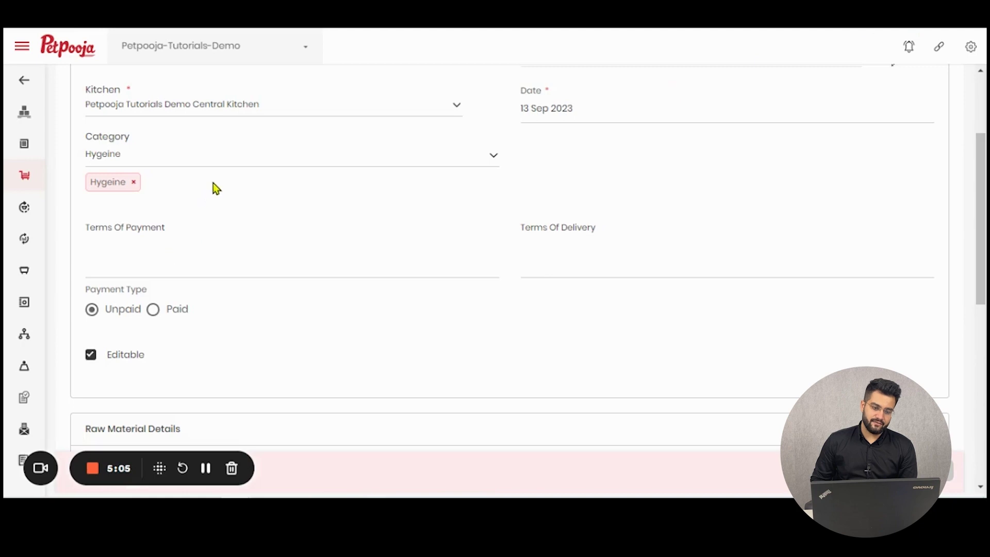
left_click(222, 183)
left_click(230, 254)
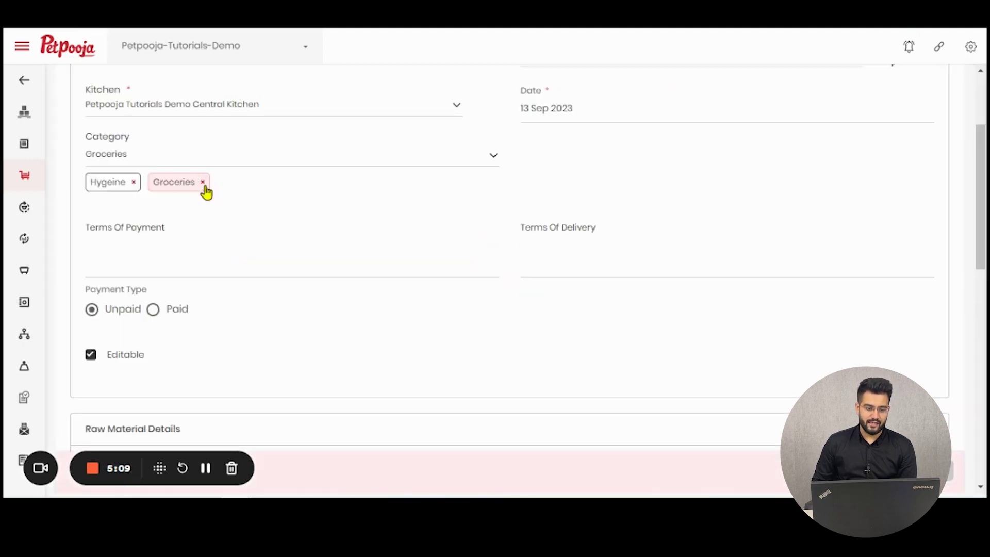
left_click(204, 185)
left_click(194, 268)
left_click(211, 155)
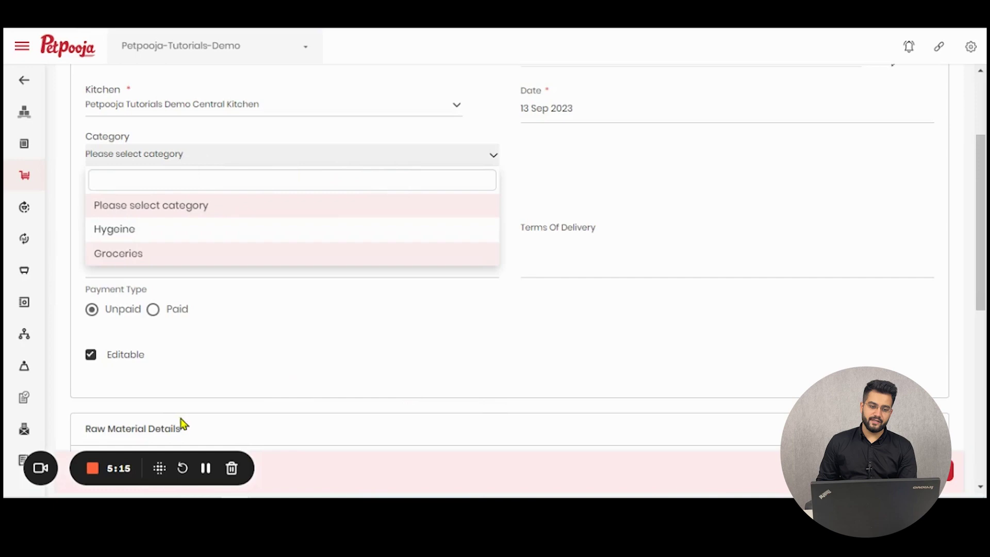
left_click(529, 299)
left_click(133, 183)
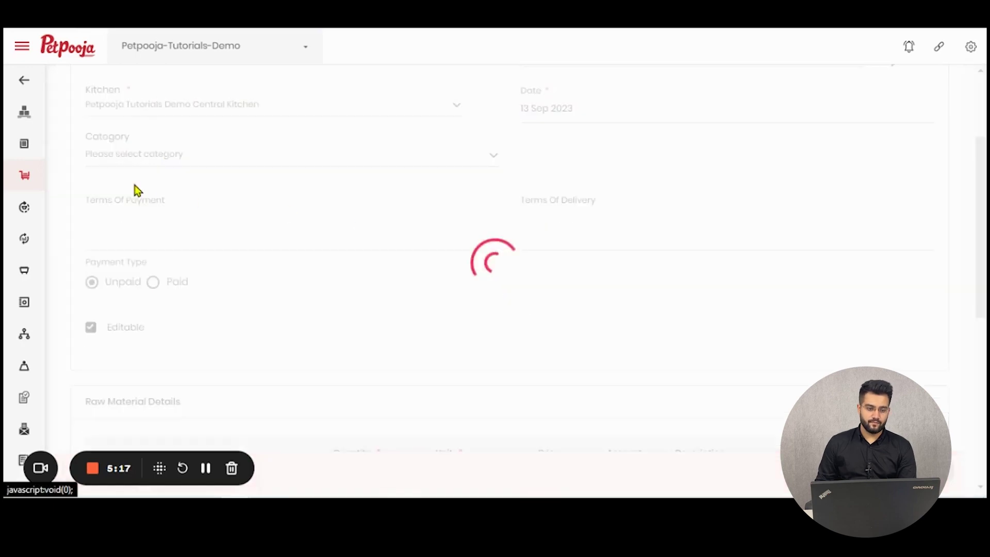
scroll(182, 226, "down", 2)
Step: Visit the payment and delivery terms fields and try the Paid and Unpaid payment types
left_click(187, 170)
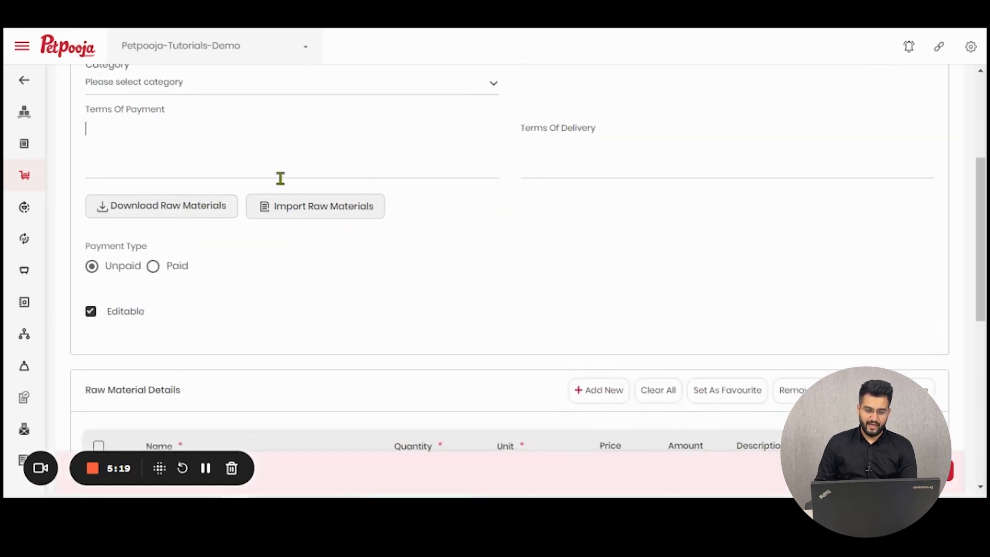
left_click(612, 160)
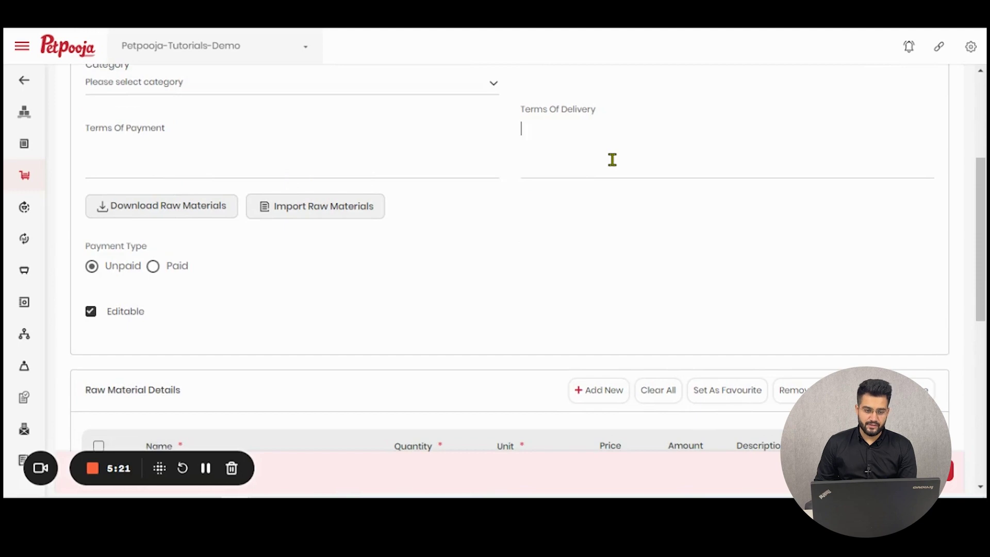
scroll(612, 160, "down", 4)
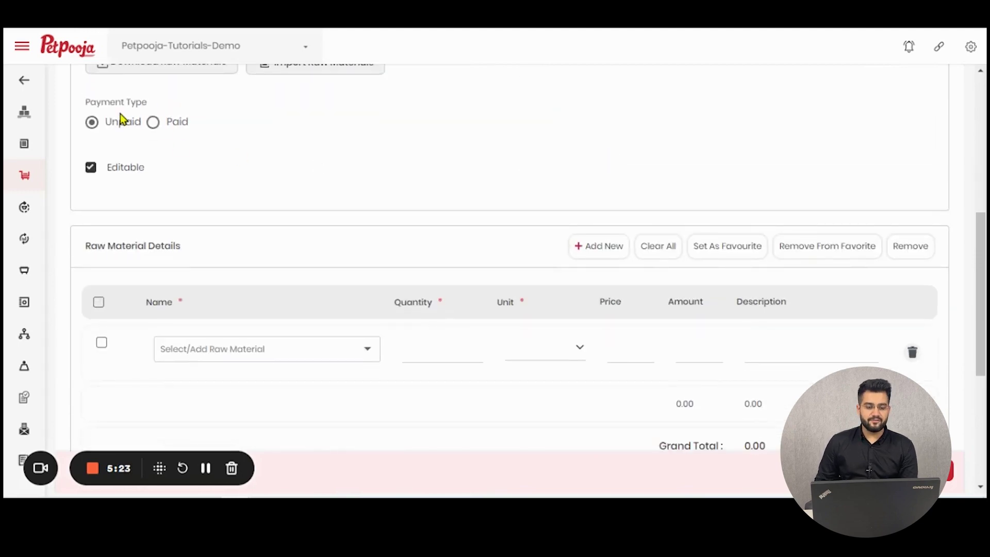
left_click(155, 132)
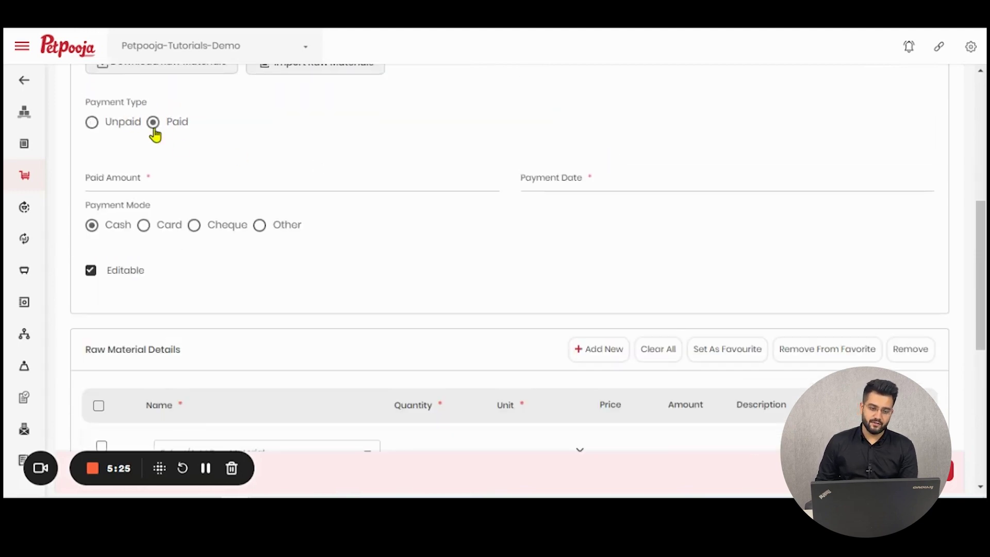
left_click(116, 124)
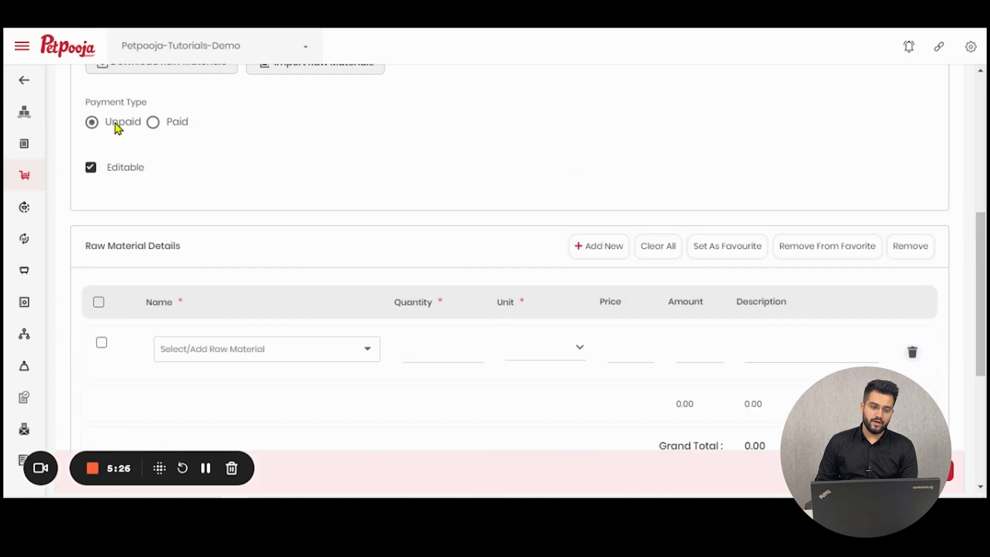
left_click(154, 124)
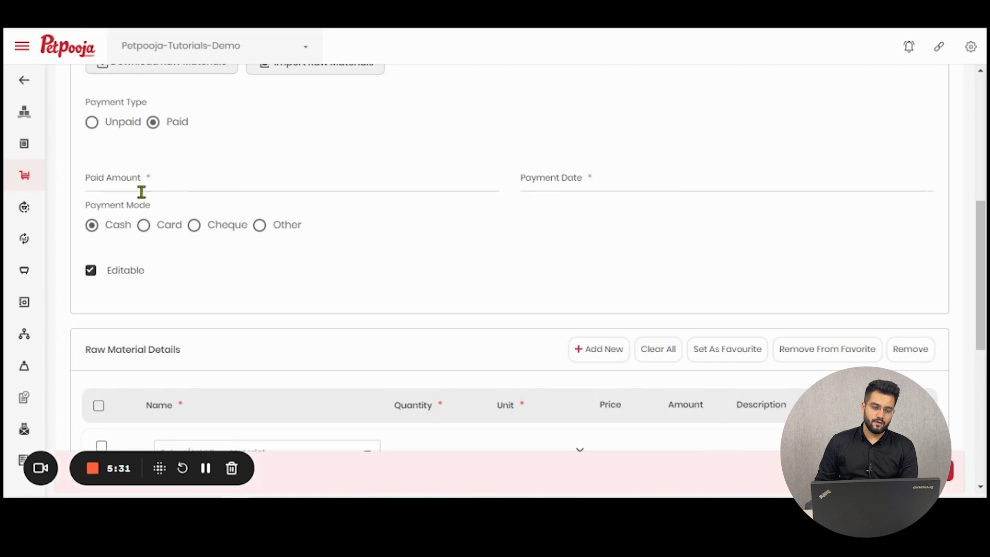
left_click(93, 124)
scroll(291, 218, "down", 2)
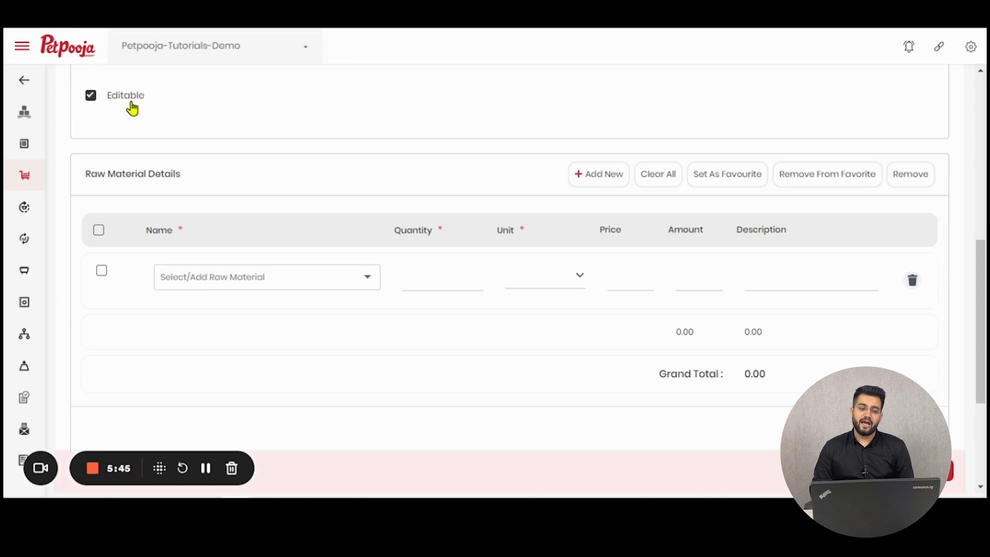
Step: Add Rice in the first raw material row and Salt in a new second row
scroll(268, 287, "down", 1)
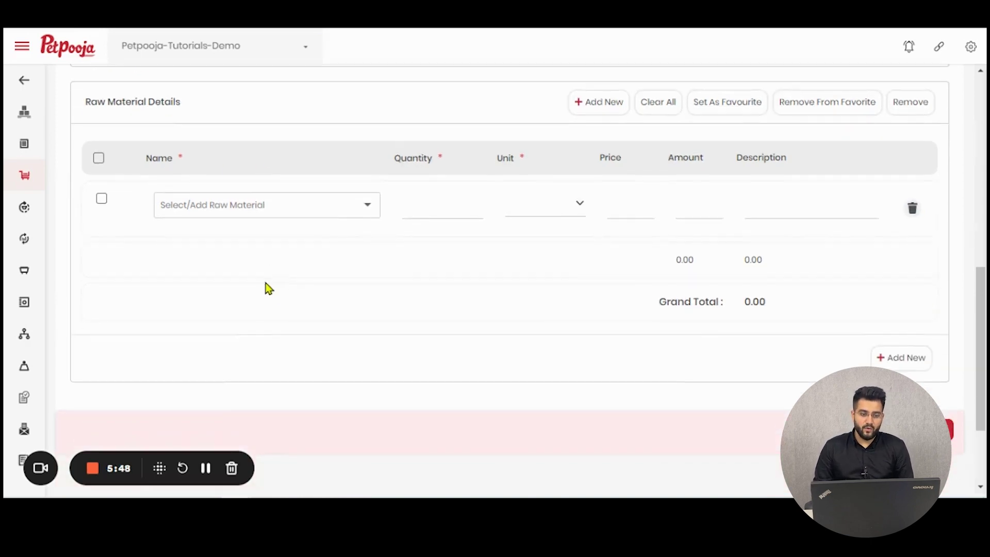
left_click(274, 216)
left_click(221, 246)
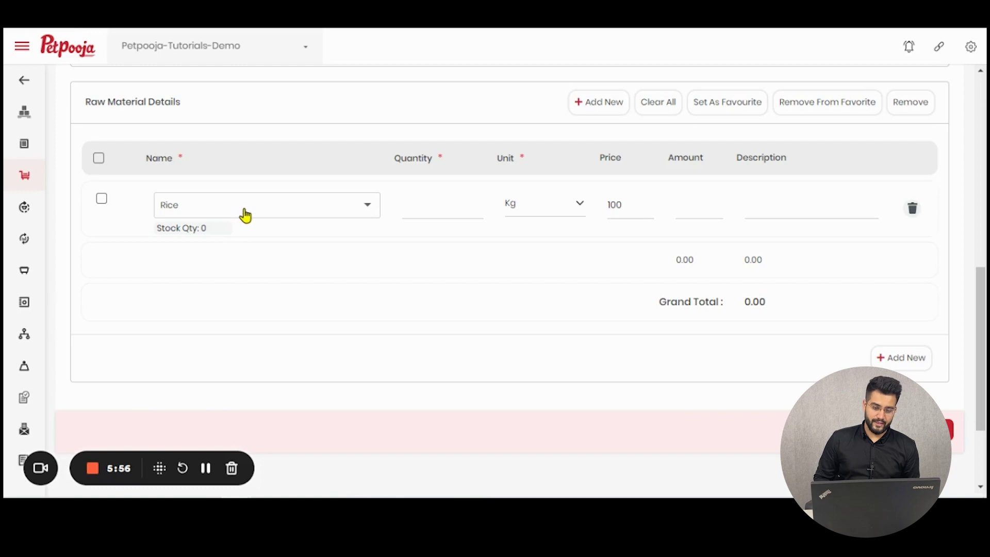
left_click(909, 359)
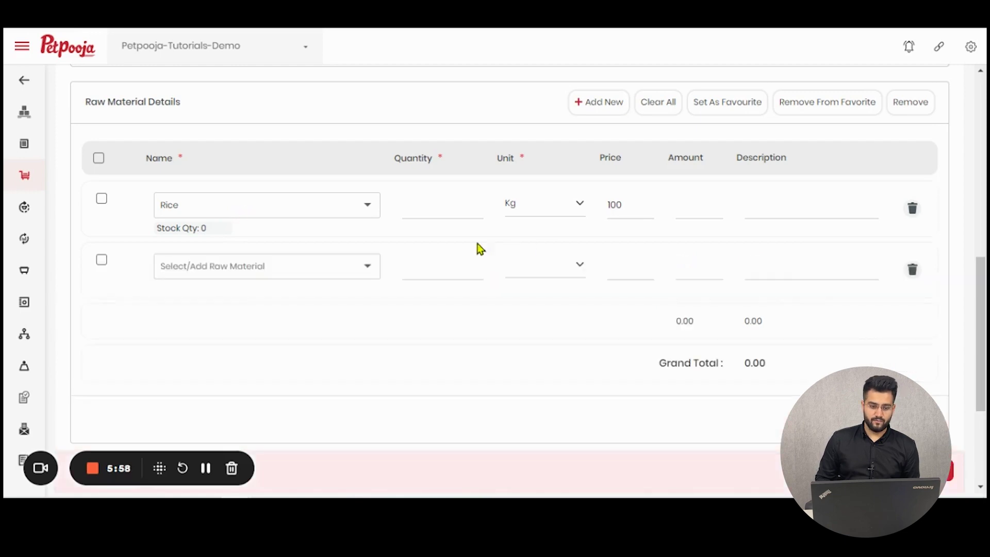
left_click(348, 262)
left_click(297, 326)
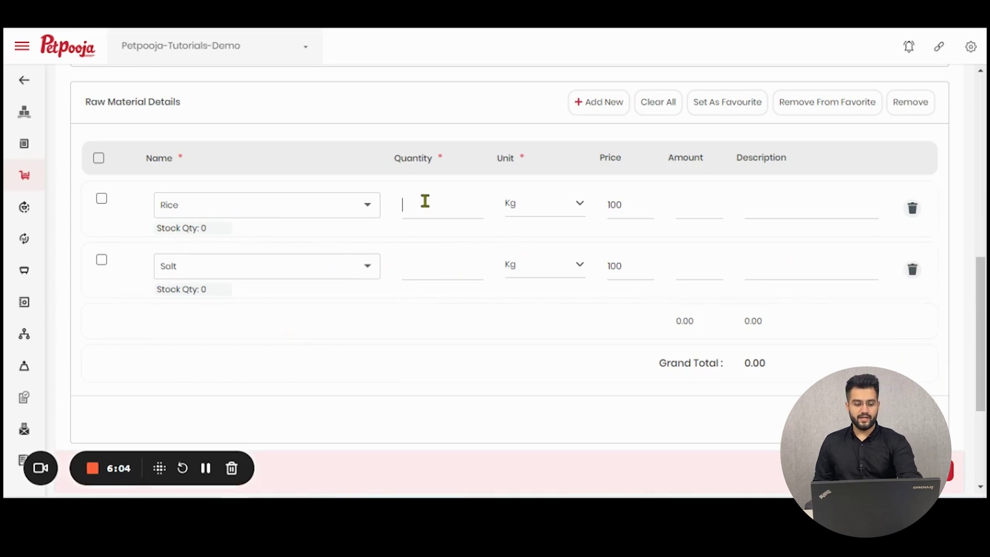
Step: Set both quantities to 120, bringing the grand total to 24000.00
type("0")
left_click(420, 275)
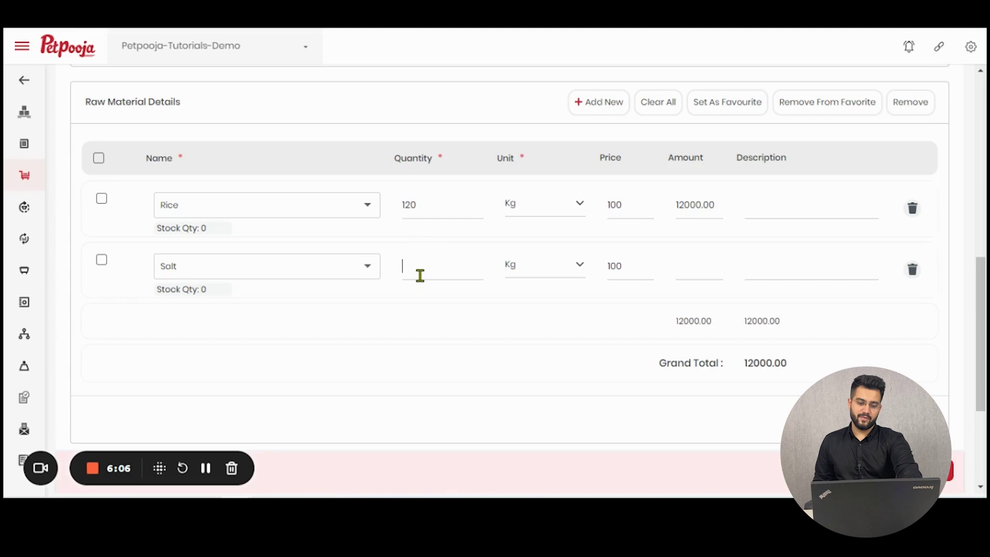
type("0")
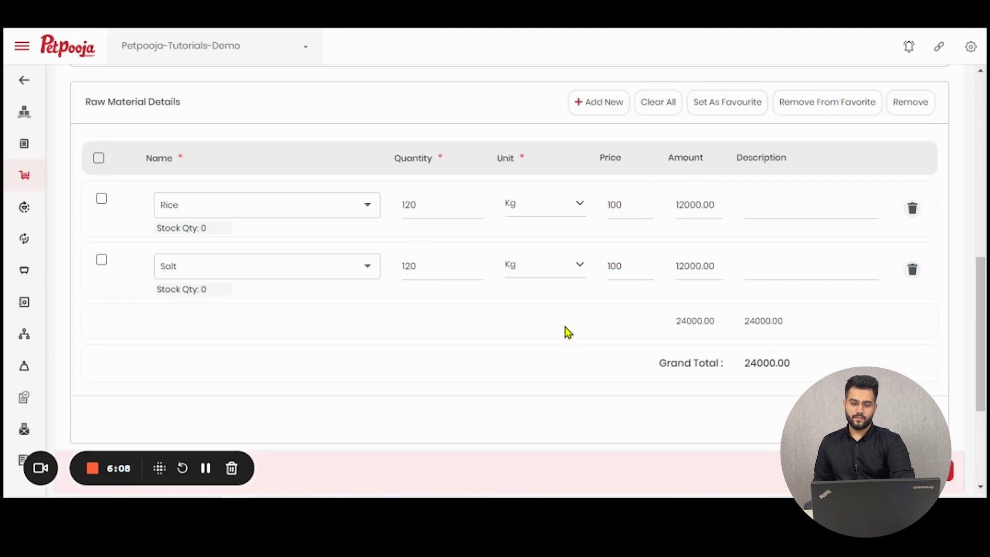
left_click(635, 201)
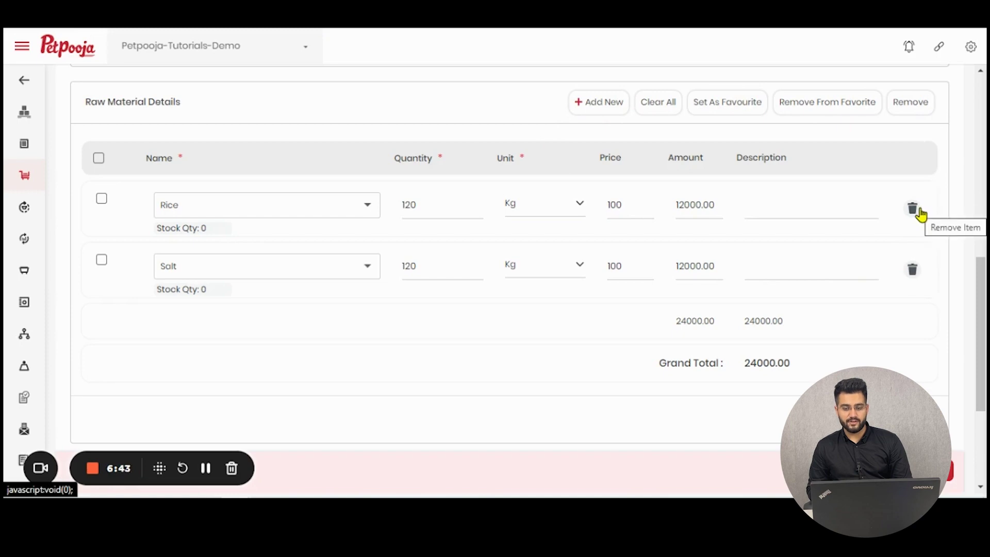
scroll(889, 289, "down", 3)
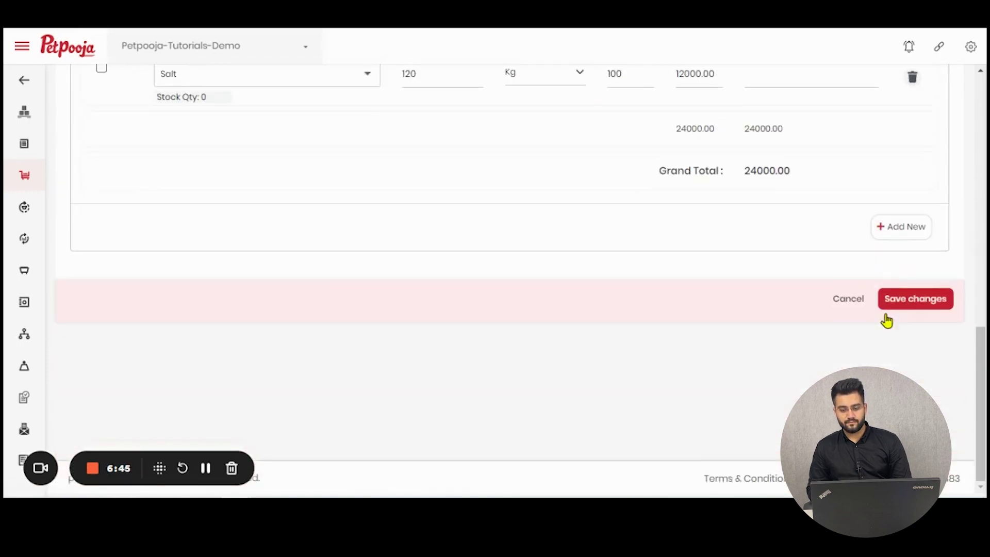
left_click(909, 304)
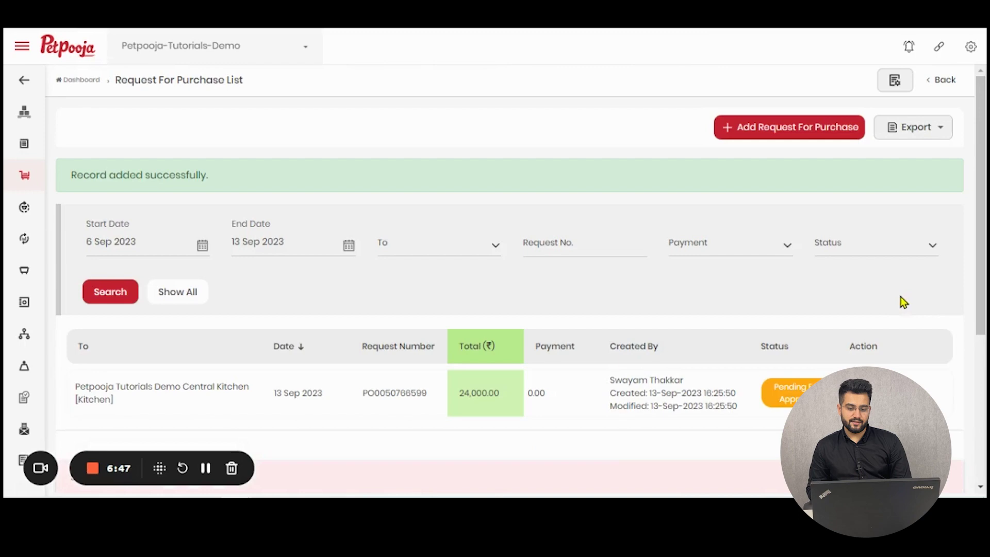
scroll(804, 388, "down", 1)
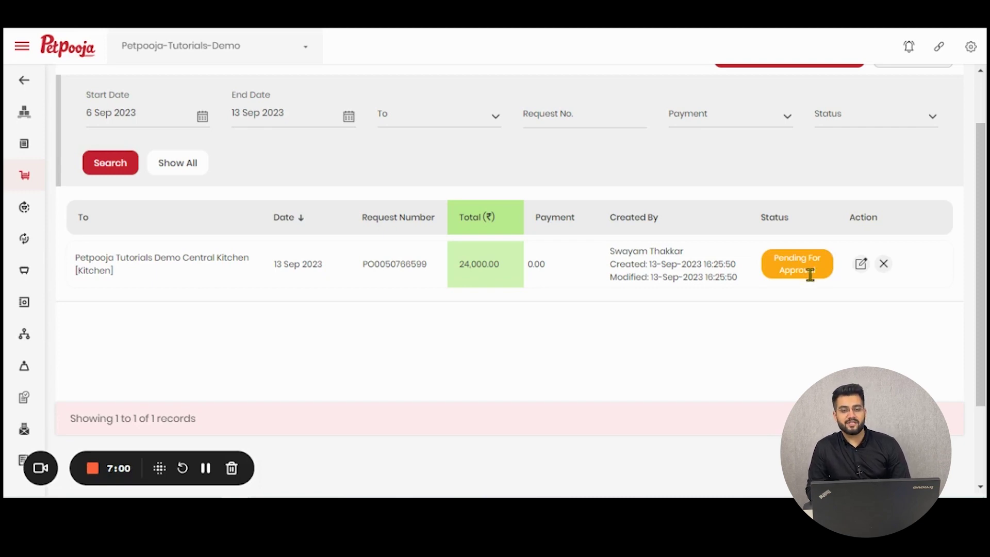
Step: Reopen the Rice and Salt purchase request (24000.00 grand total) for editing and reach the form's bottom
left_click(865, 268)
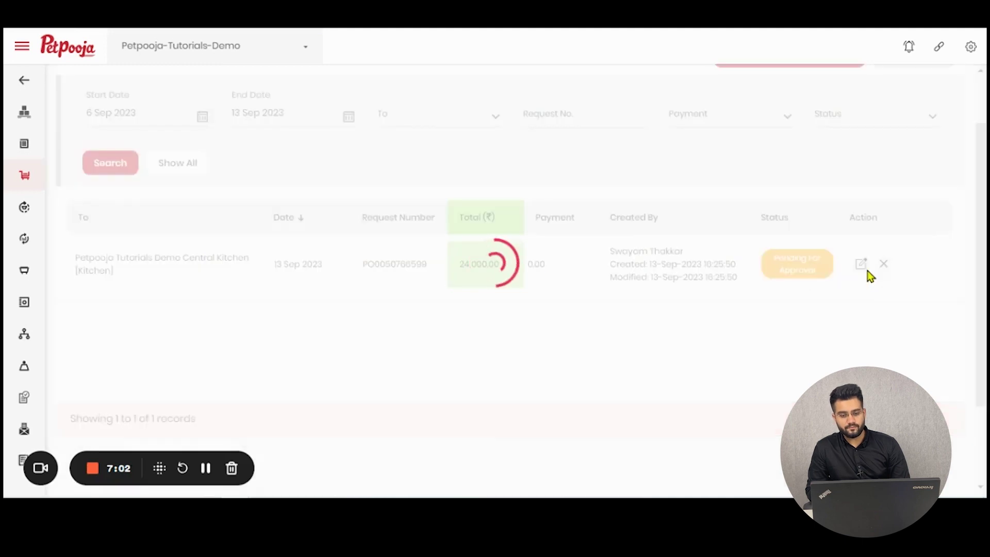
scroll(871, 277, "down", 5)
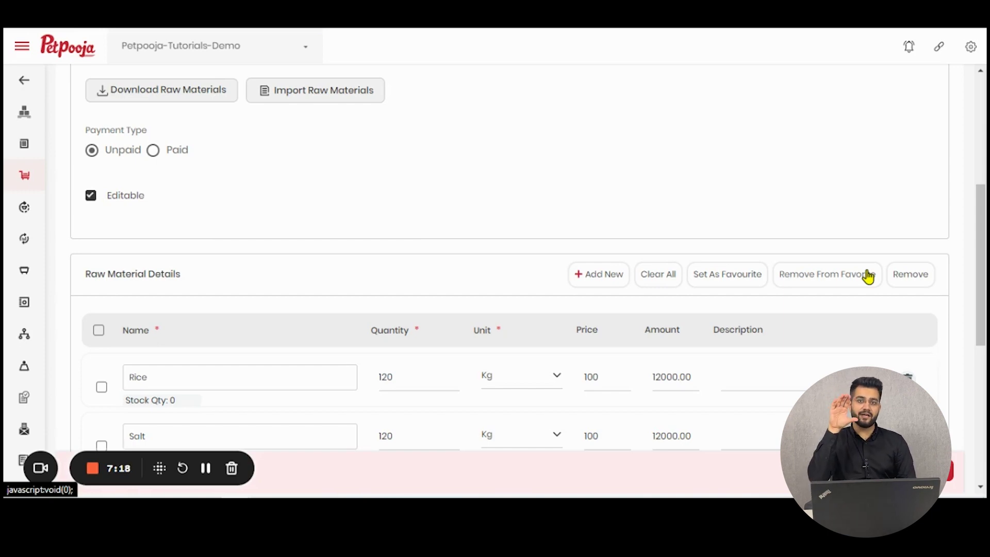
scroll(868, 277, "down", 5)
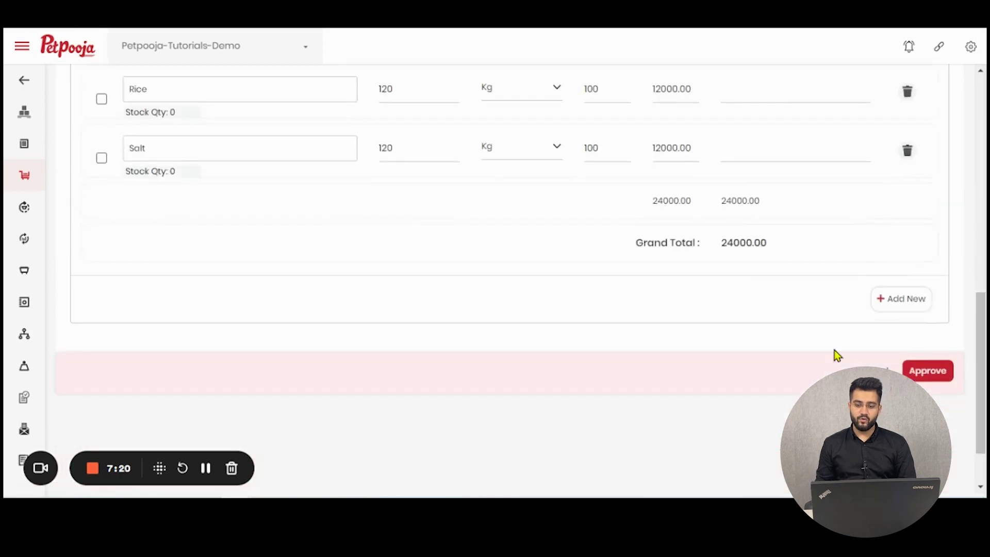
Step: Approve the Rice and Salt request so the list shows it Saved at 24,000.00
left_click(930, 369)
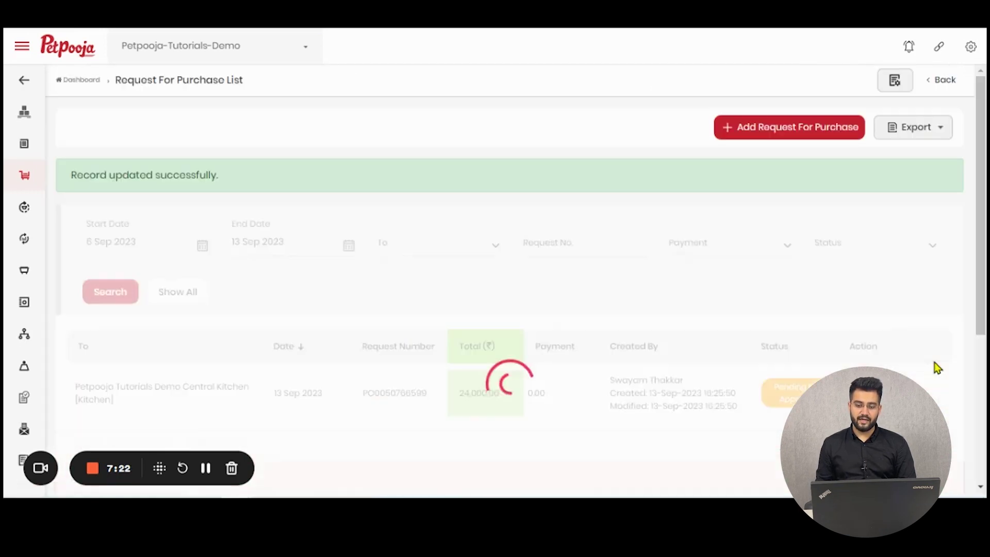
scroll(760, 342, "down", 1)
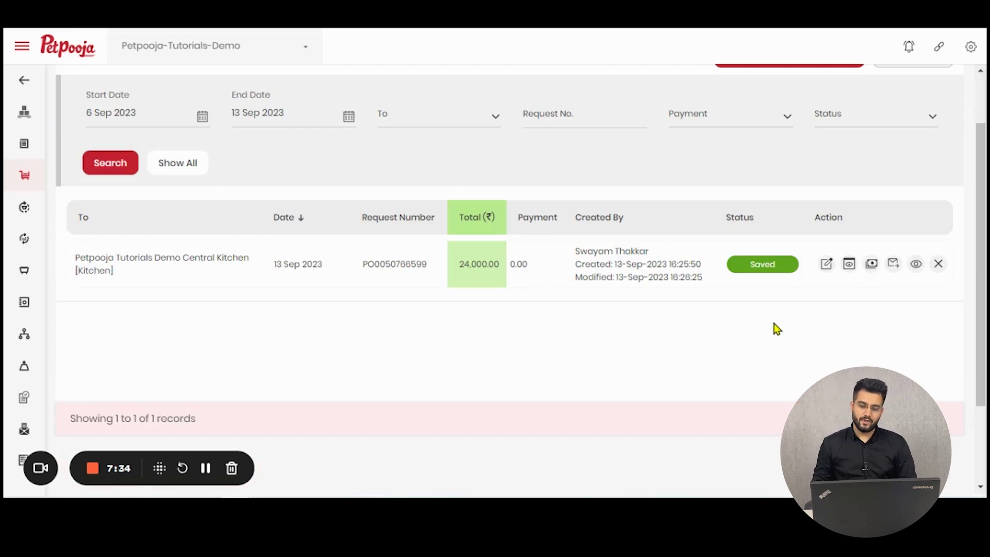
scroll(774, 323, "up", 2)
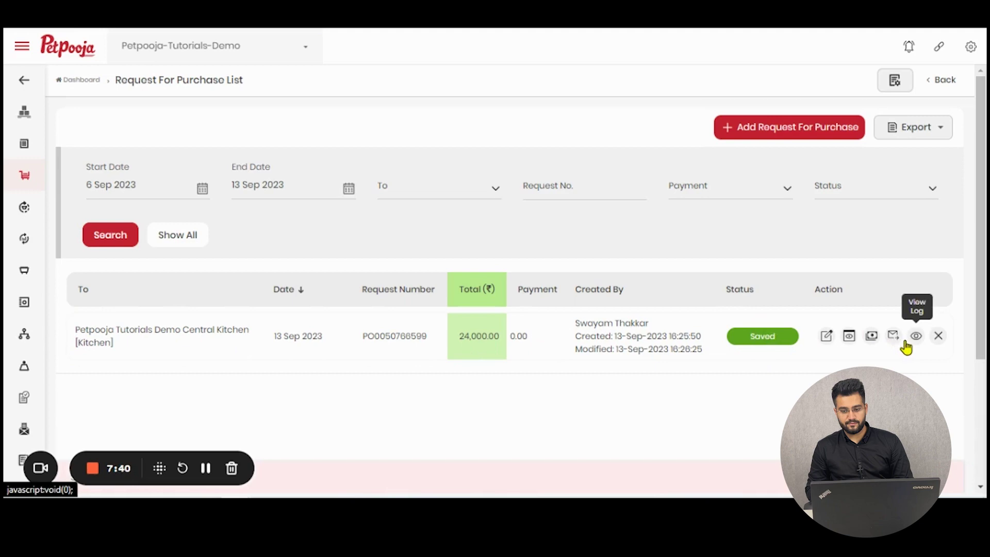
Step: Export all purchase requests to an XLS file and review its rows in the spreadsheet
left_click(926, 137)
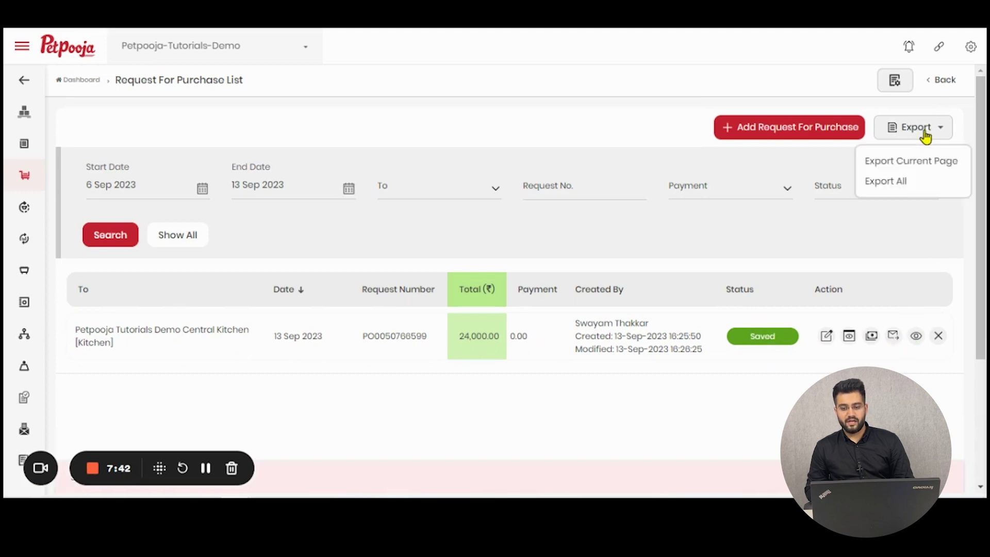
left_click(913, 185)
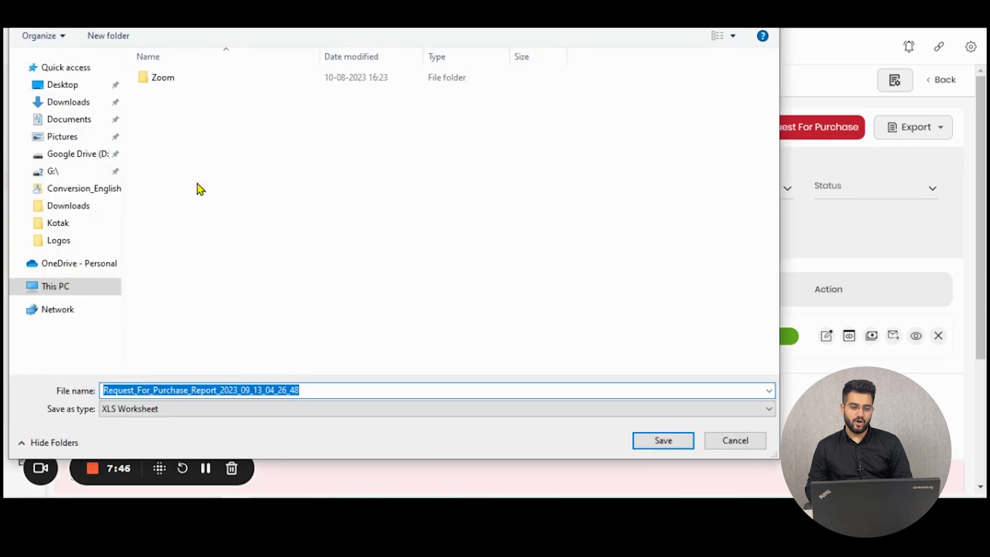
left_click(661, 441)
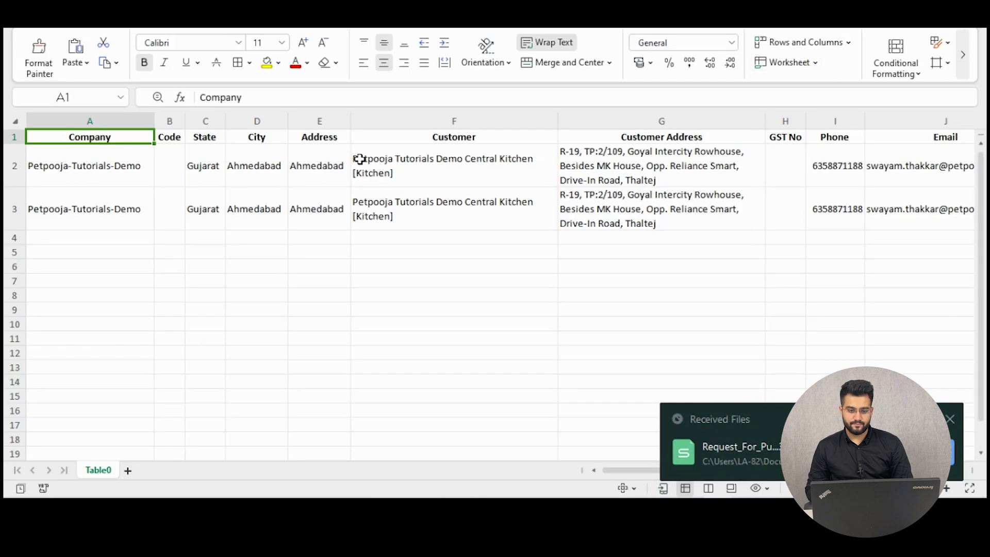
left_click_drag(358, 161, 951, 244)
left_click(782, 345)
key("alt+Tab")
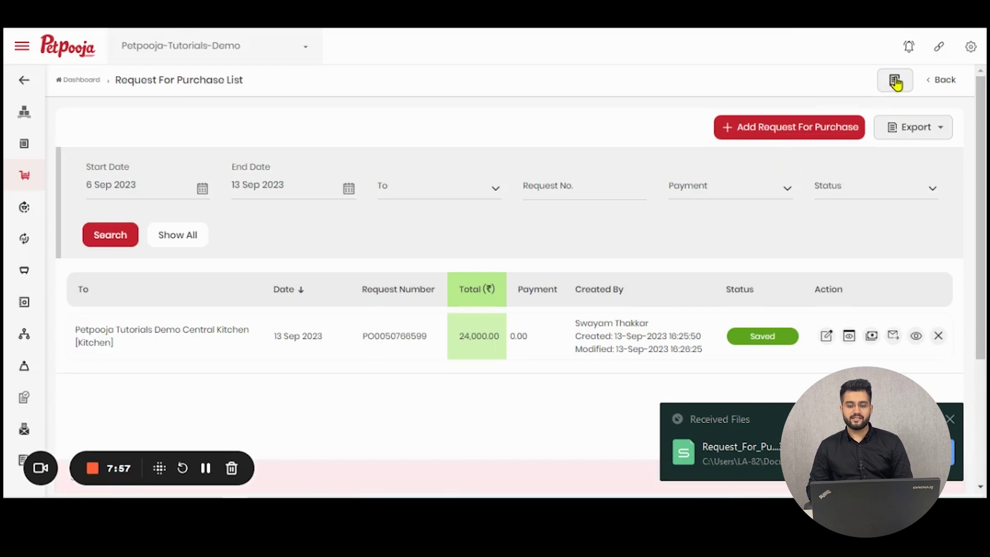
left_click(895, 80)
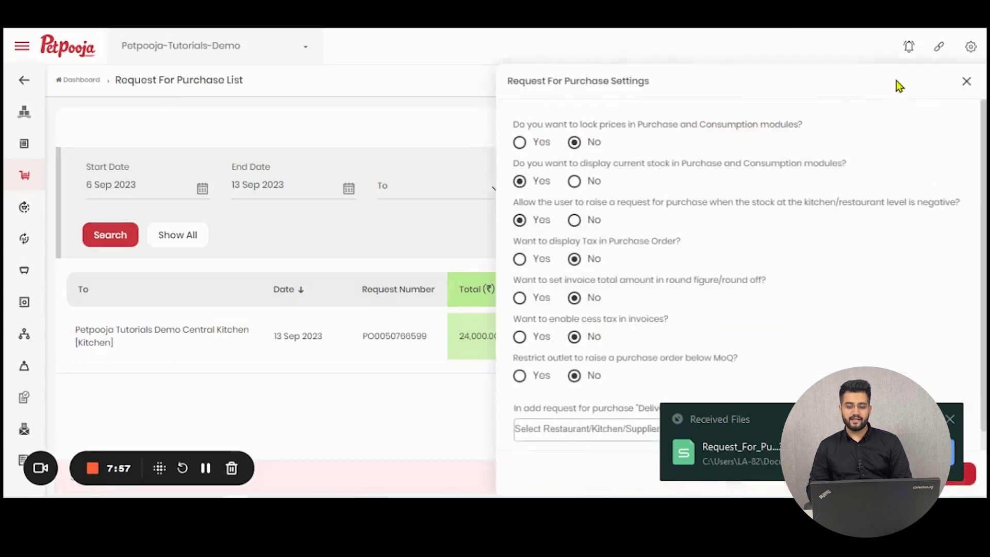
left_click(950, 419)
scroll(720, 228, "down", 1)
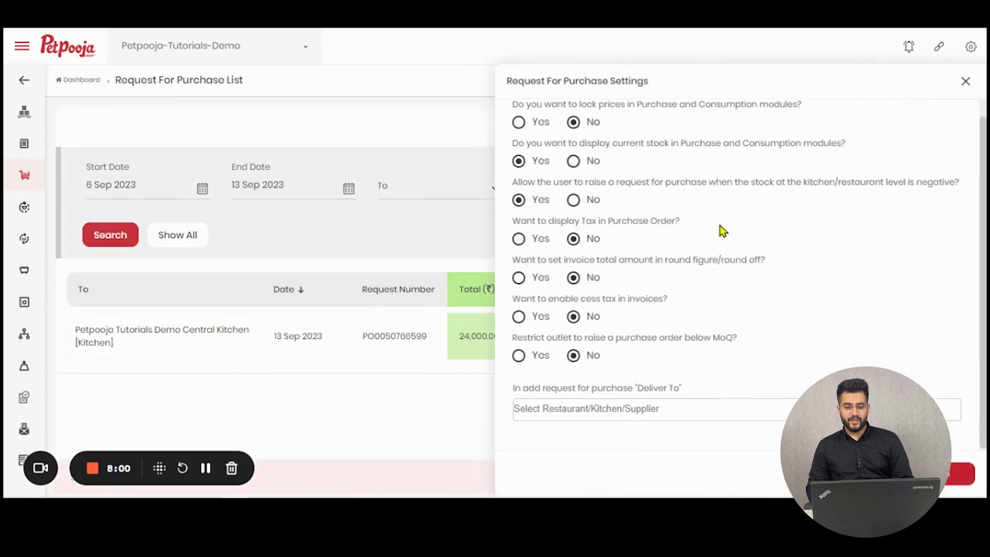
scroll(690, 332, "up", 1)
left_click(966, 81)
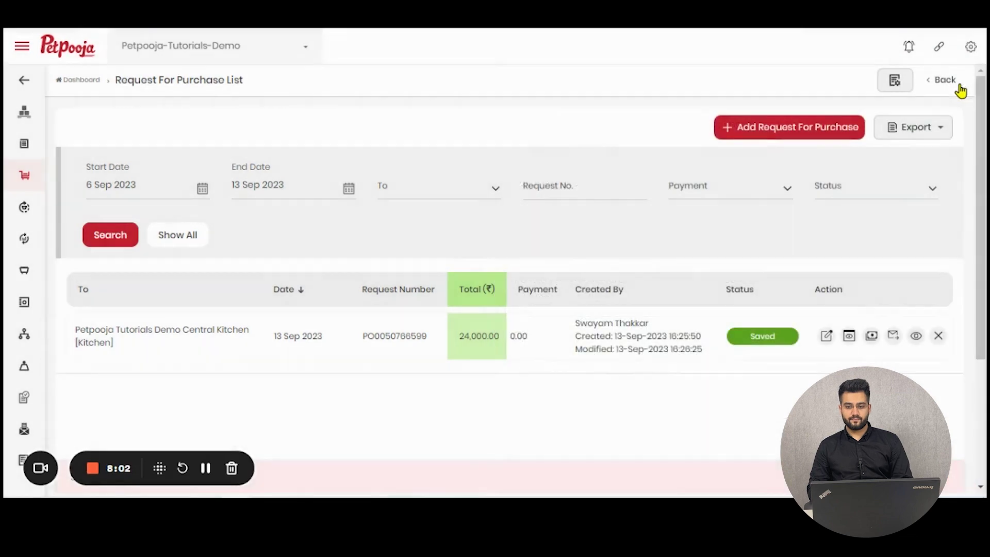
scroll(859, 346, "down", 3)
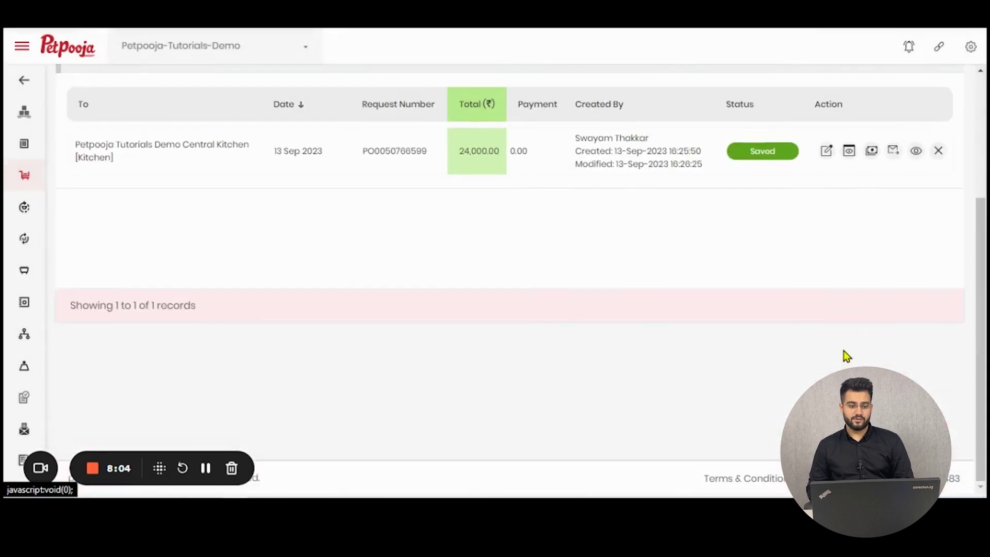
scroll(529, 380, "up", 3)
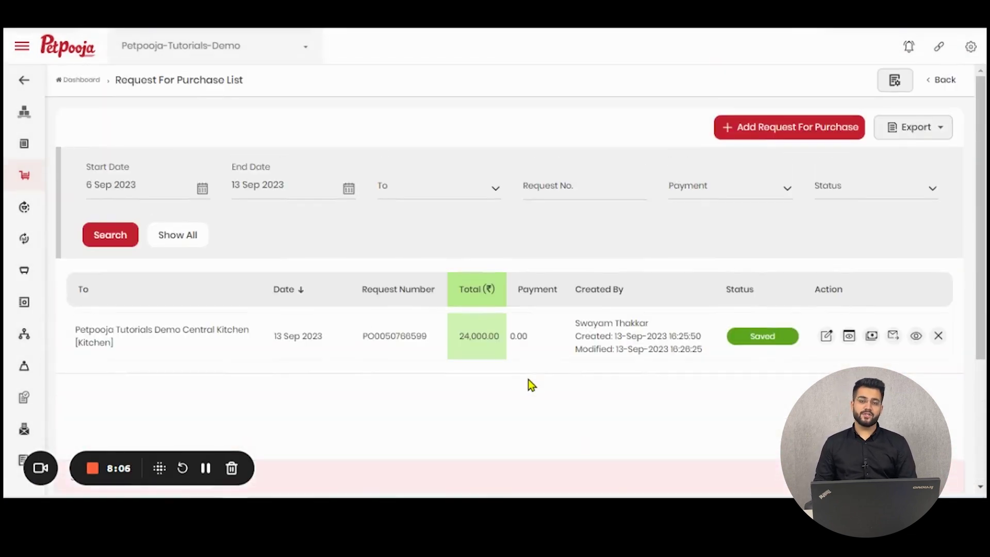